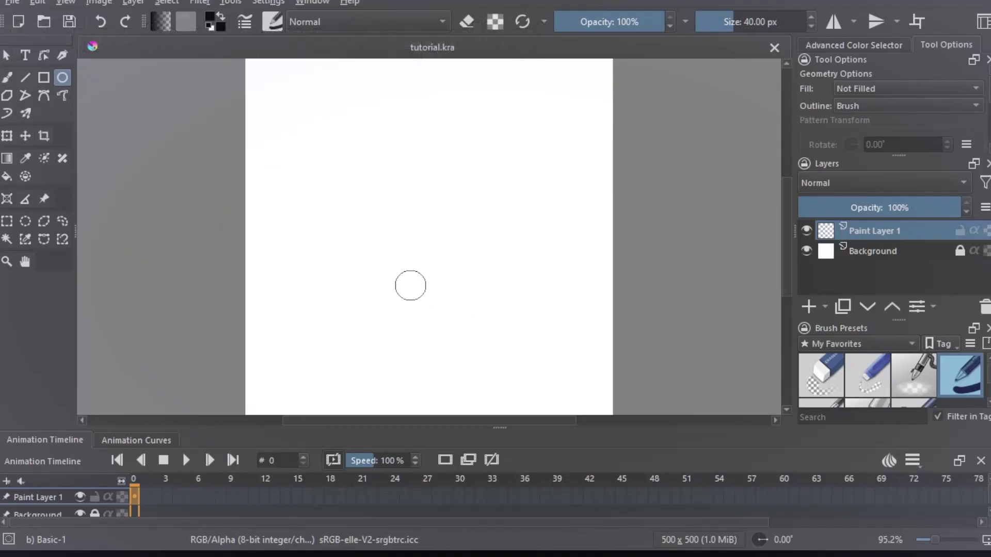
Hide the Background layer and preview the horizontal and vertical mirror lines on the canvas.
{"action": "left_click", "coordinate": [806, 251]}
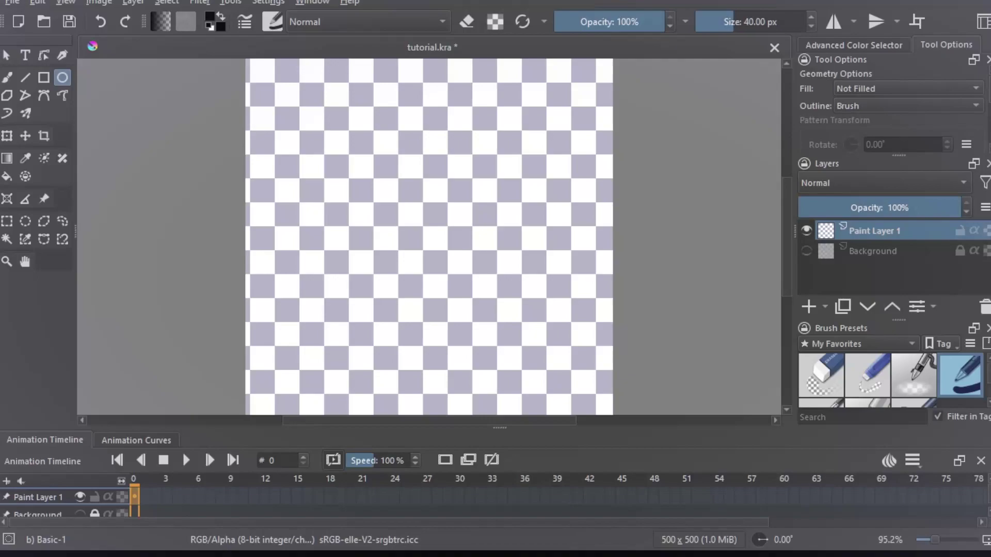
{"action": "left_click", "coordinate": [833, 21]}
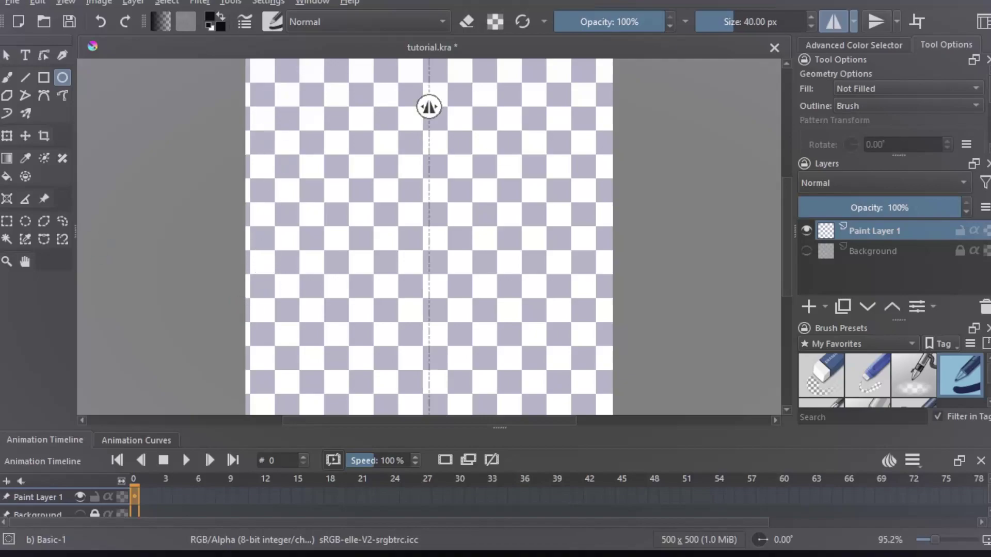
{"action": "left_click", "coordinate": [876, 21]}
{"action": "left_click", "coordinate": [811, 16]}
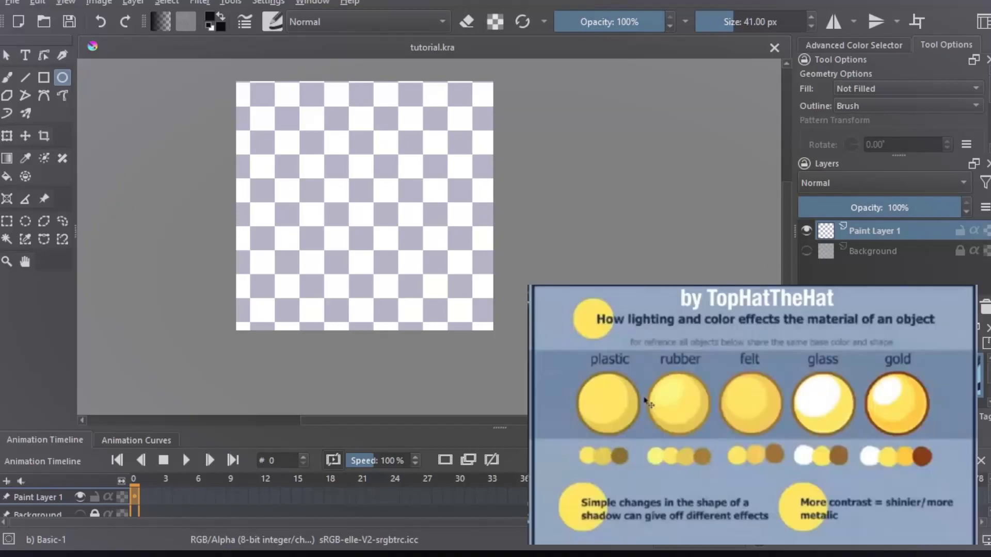
{"action": "left_click", "coordinate": [851, 340]}
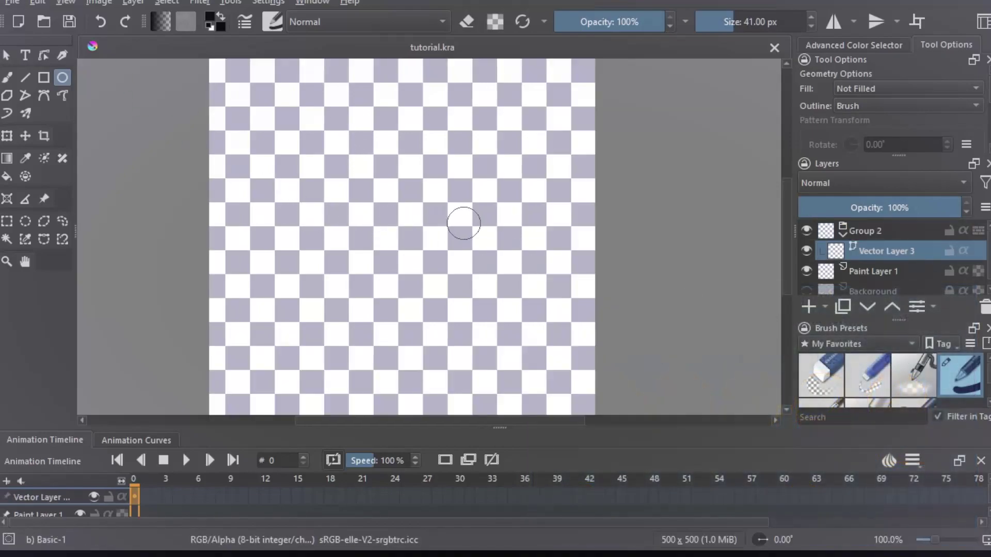
Reduce the brush size to 6 px for the circle outline on Vector Layer 3.
{"action": "scroll", "coordinate": [751, 22], "scroll_direction": "up", "scroll_amount": 1}
{"action": "scroll", "coordinate": [751, 22], "scroll_direction": "down", "scroll_amount": 2}
{"action": "scroll", "coordinate": [572, 227], "scroll_direction": "down", "scroll_amount": 1}
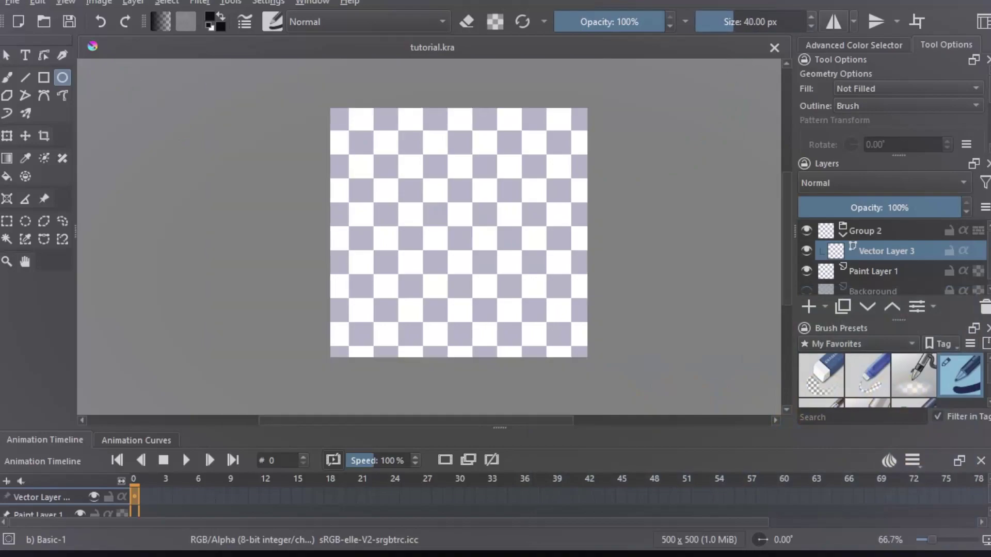
{"action": "scroll", "coordinate": [750, 21], "scroll_direction": "down", "scroll_amount": 13}
{"action": "key", "text": "bracketleft"}
{"action": "key", "text": "bracketleft"}
{"action": "key", "text": "bracketleft"}
{"action": "key", "text": "bracketleft"}
{"action": "key", "text": "bracketleft"}
{"action": "key", "text": "bracketleft"}
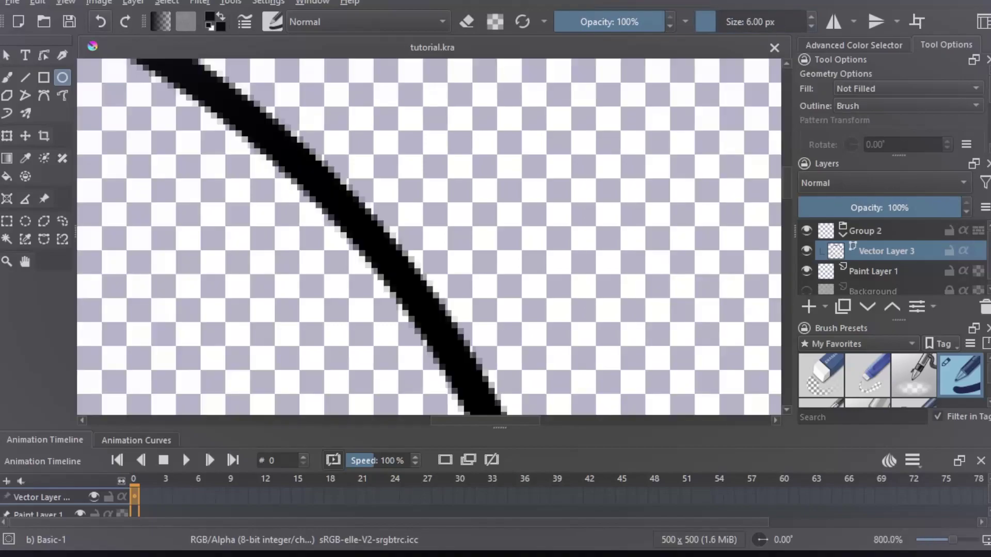
Undo the test ellipse drawn on Vector Layer 3.
{"action": "key", "text": "ctrl+z"}
{"action": "scroll", "coordinate": [358, 175], "scroll_direction": "down", "scroll_amount": 8}
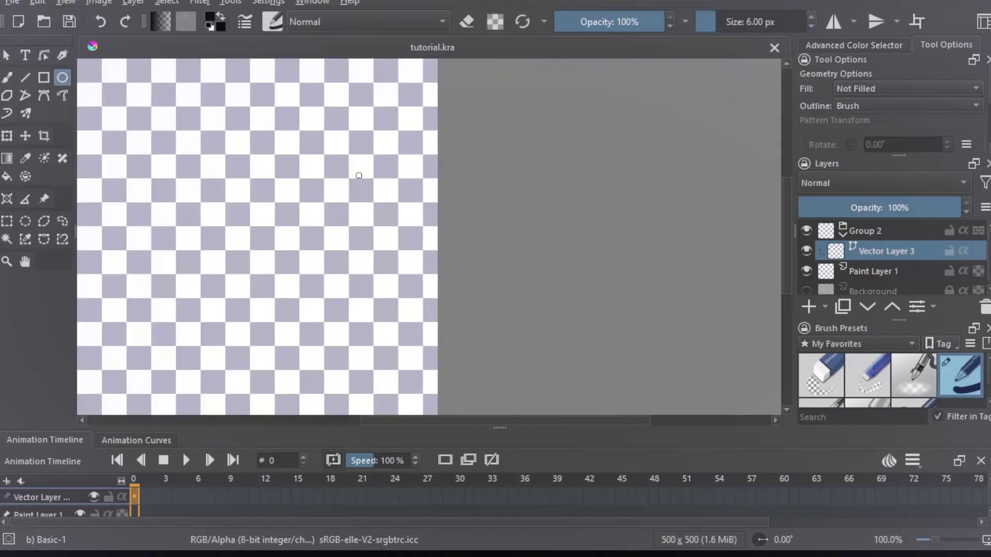
{"action": "scroll", "coordinate": [308, 167], "scroll_direction": "up", "scroll_amount": 2}
Draw an unfilled black circle about 280 px wide on Vector Layer 3 with the 6 px brush outline.
{"action": "key", "text": "bracketright"}
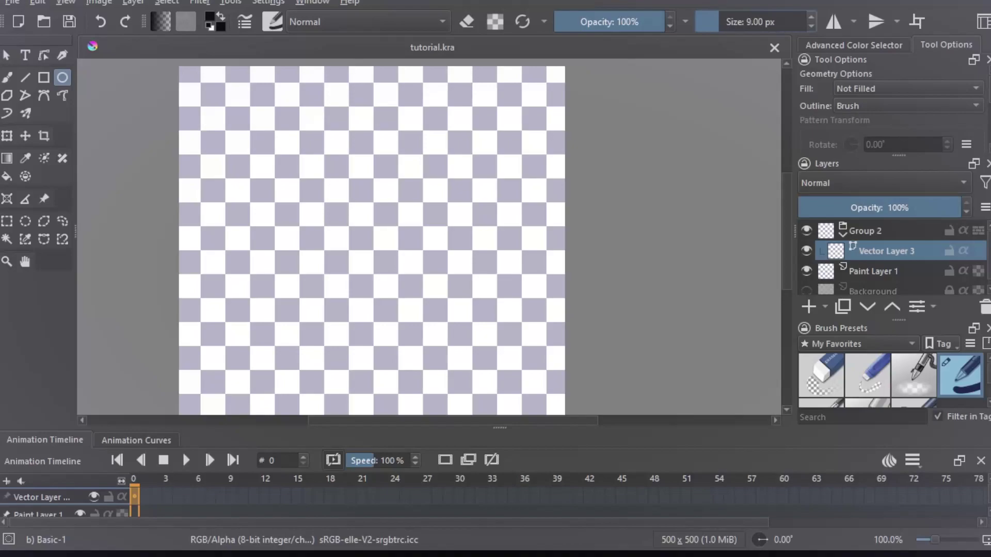
{"action": "key", "text": "bracketleft"}
{"action": "scroll", "coordinate": [250, 138], "scroll_direction": "down", "scroll_amount": 1}
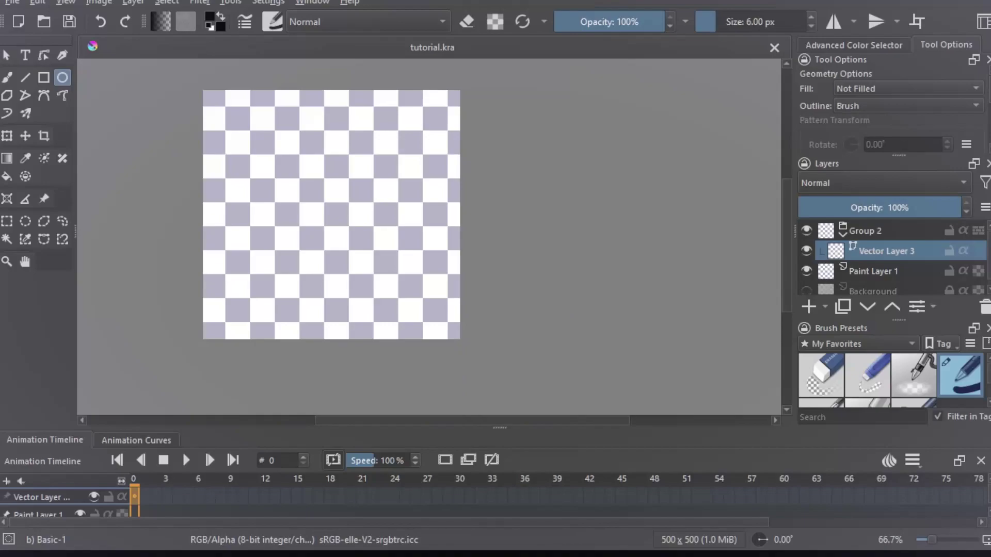
{"action": "left_click_drag", "start_coordinate": [259, 160], "coordinate": [402, 299]}
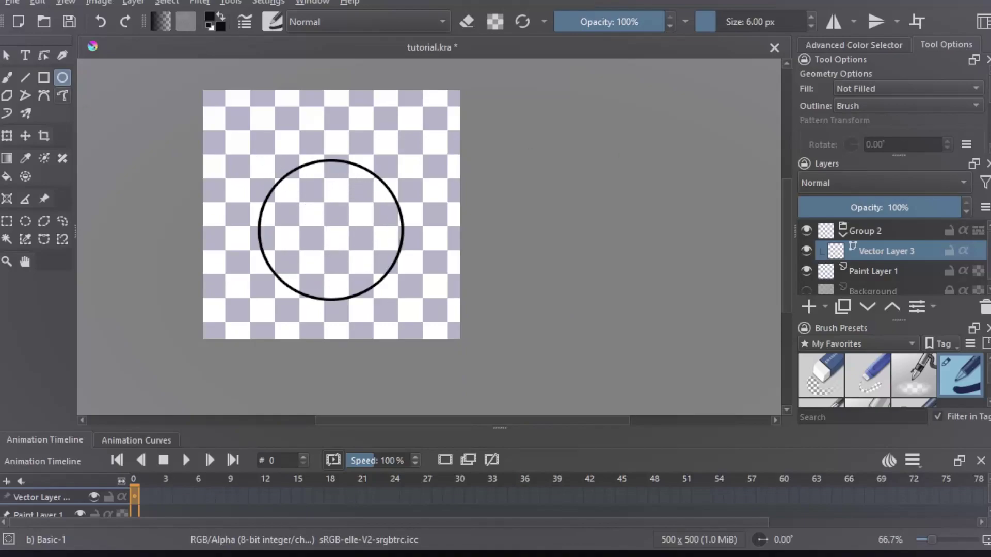
Add a paint layer above the vector layer, hide the vector layer and draw a comparison circle on the paint layer.
{"action": "left_click", "coordinate": [7, 55]}
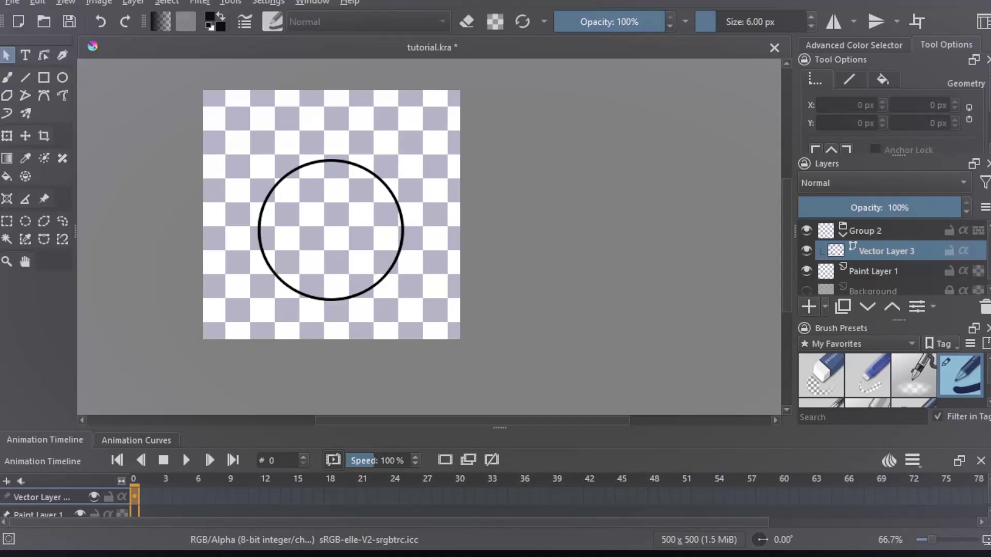
{"action": "left_click", "coordinate": [808, 306]}
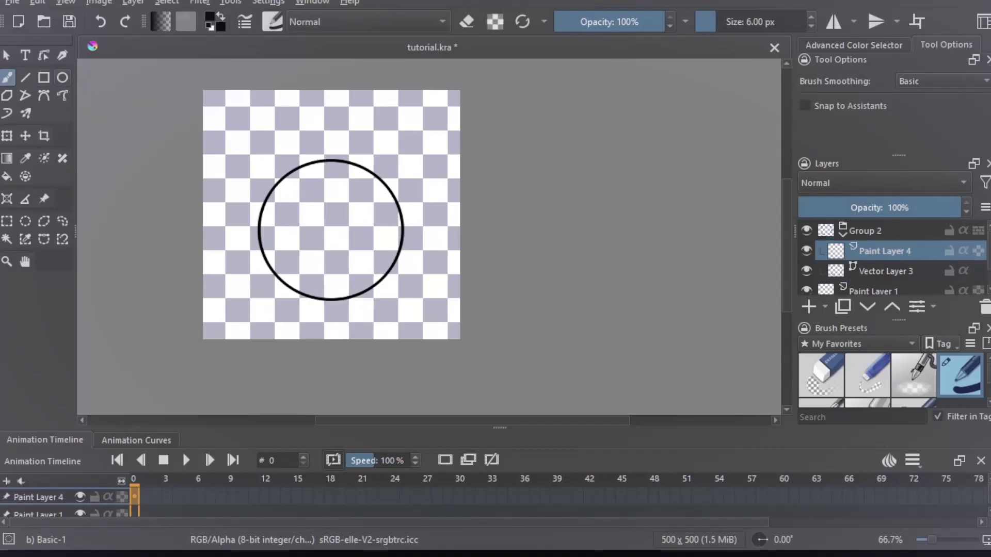
{"action": "left_click", "coordinate": [62, 78]}
{"action": "left_click", "coordinate": [807, 271]}
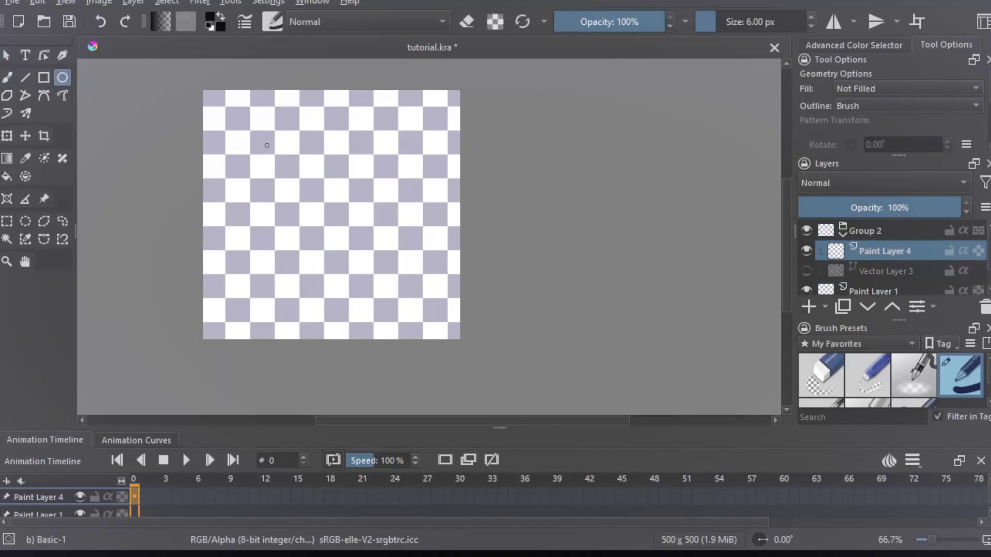
{"action": "left_click_drag", "start_coordinate": [228, 118], "coordinate": [386, 270]}
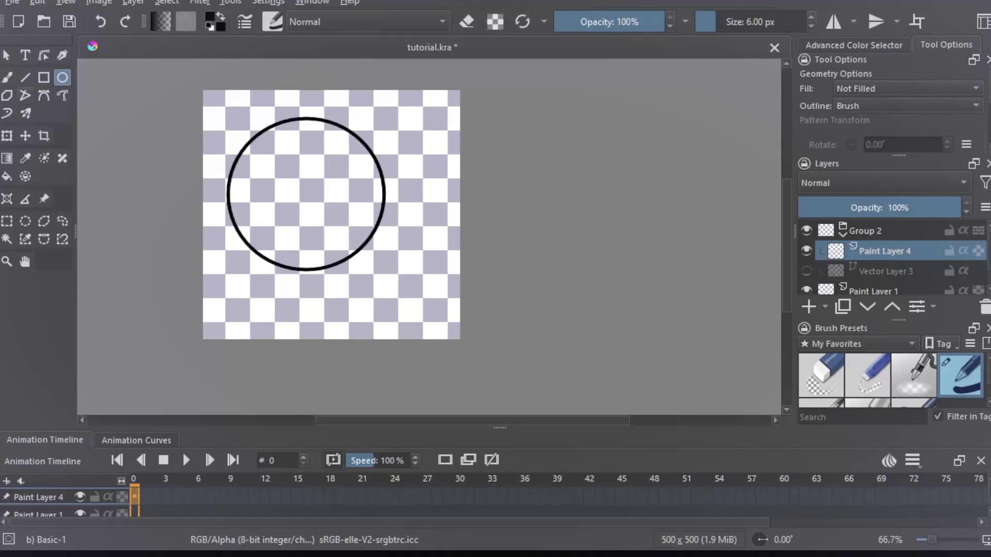
Scale the paint-layer circle down to about a quarter of its size and examine the pixels of its outline up close.
{"action": "key", "text": "ctrl+t"}
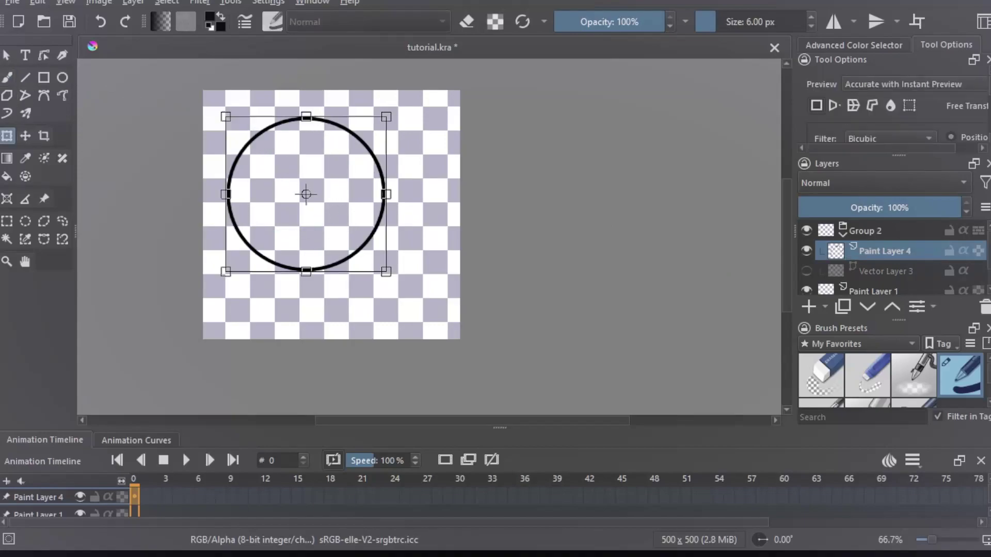
{"action": "left_click_drag", "start_coordinate": [225, 116], "coordinate": [343, 230]}
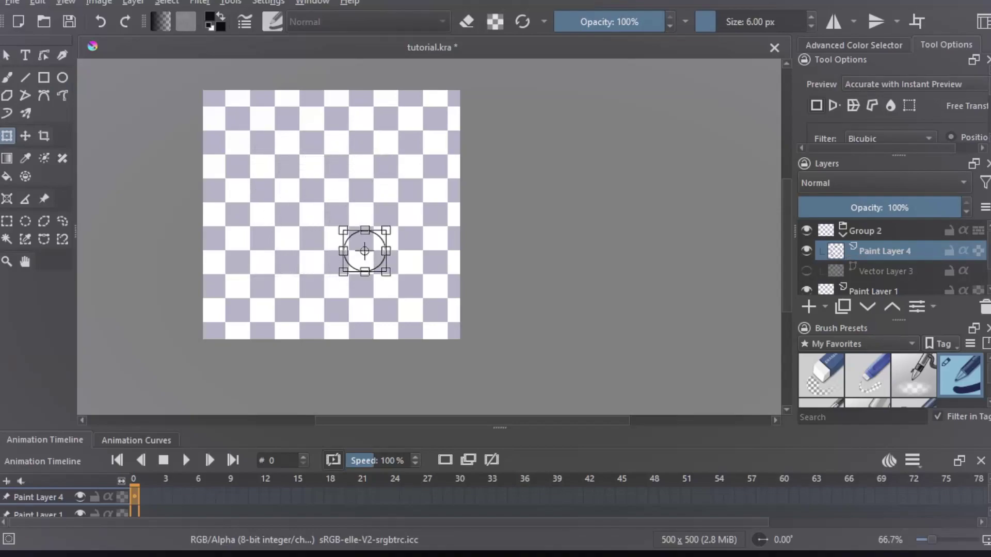
{"action": "scroll", "coordinate": [350, 236], "scroll_direction": "up", "scroll_amount": 10}
{"action": "scroll", "coordinate": [429, 237], "scroll_direction": "up", "scroll_amount": 2}
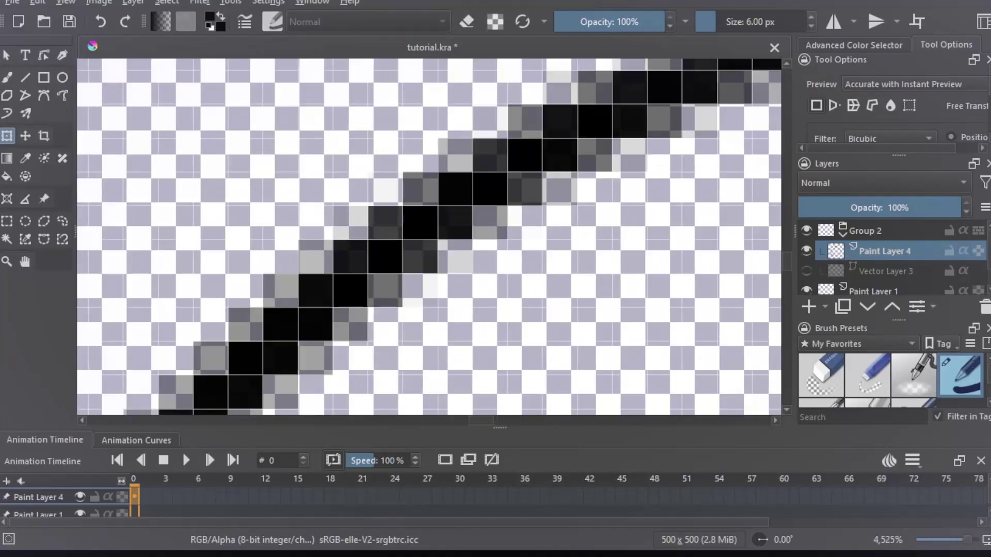
{"action": "scroll", "coordinate": [428, 237], "scroll_direction": "down", "scroll_amount": 14}
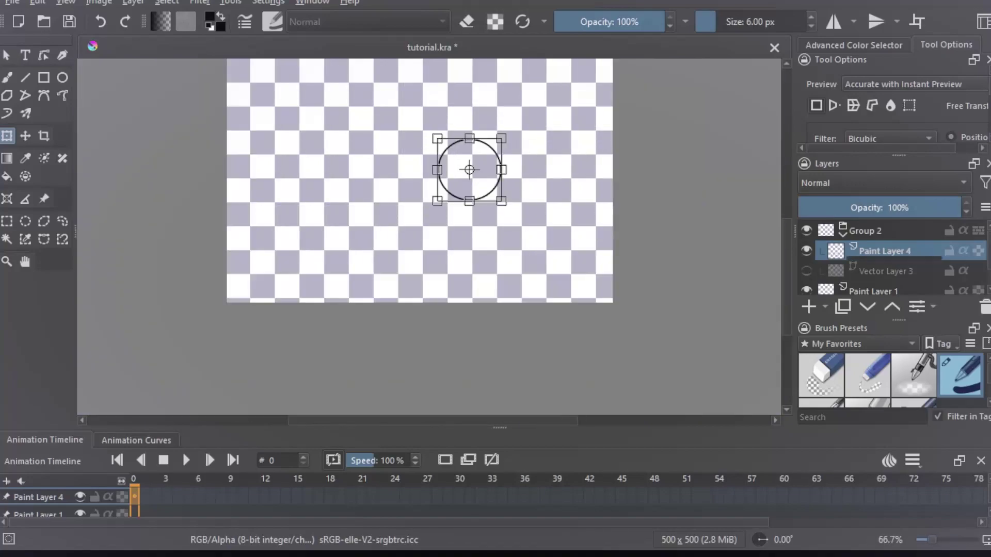
{"action": "scroll", "coordinate": [419, 198], "scroll_direction": "up", "scroll_amount": 1}
{"action": "scroll", "coordinate": [446, 218], "scroll_direction": "down", "scroll_amount": 1}
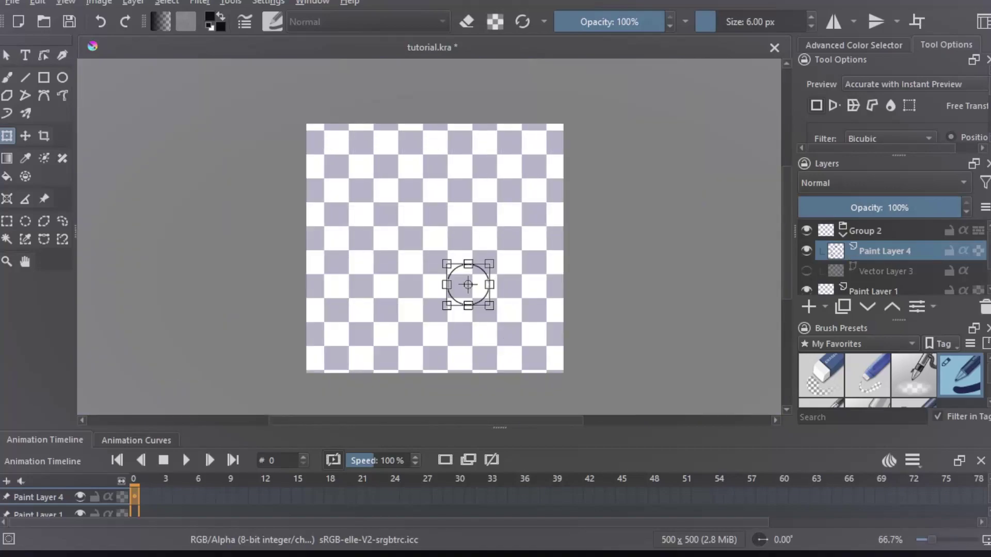
{"action": "scroll", "coordinate": [458, 268], "scroll_direction": "up", "scroll_amount": 1}
{"action": "scroll", "coordinate": [458, 268], "scroll_direction": "down", "scroll_amount": 1}
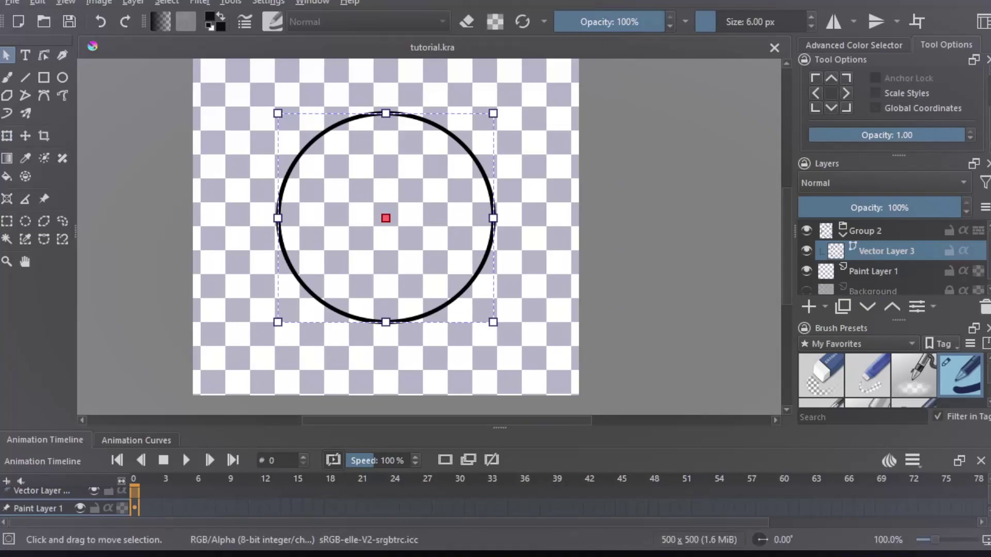
Try narrowing the vector circle horizontally.
{"action": "left_click_drag", "start_coordinate": [493, 218], "coordinate": [409, 218]}
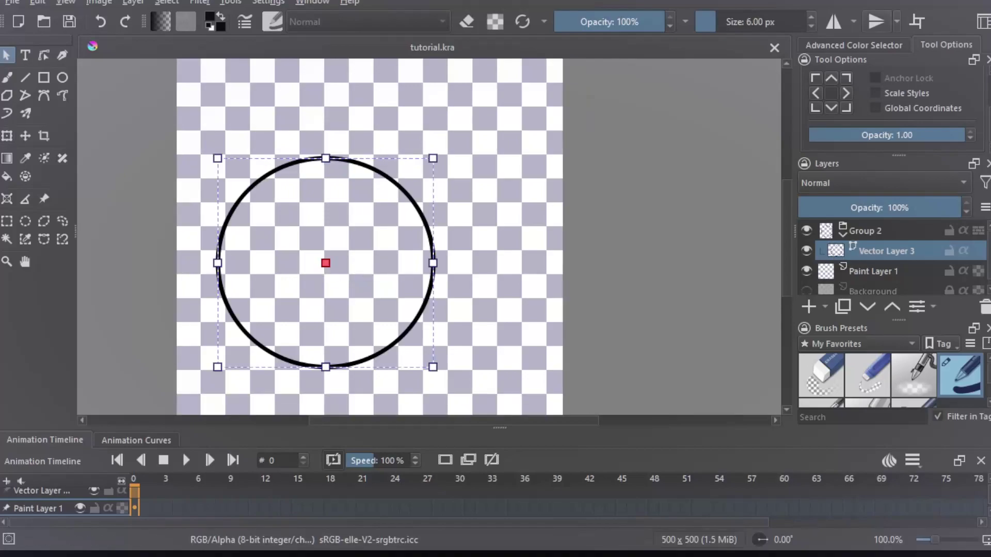
Turn on the horizontal and vertical mirror lines and move the vector circle towards their intersection.
{"action": "left_click", "coordinate": [833, 21]}
{"action": "left_click", "coordinate": [876, 22]}
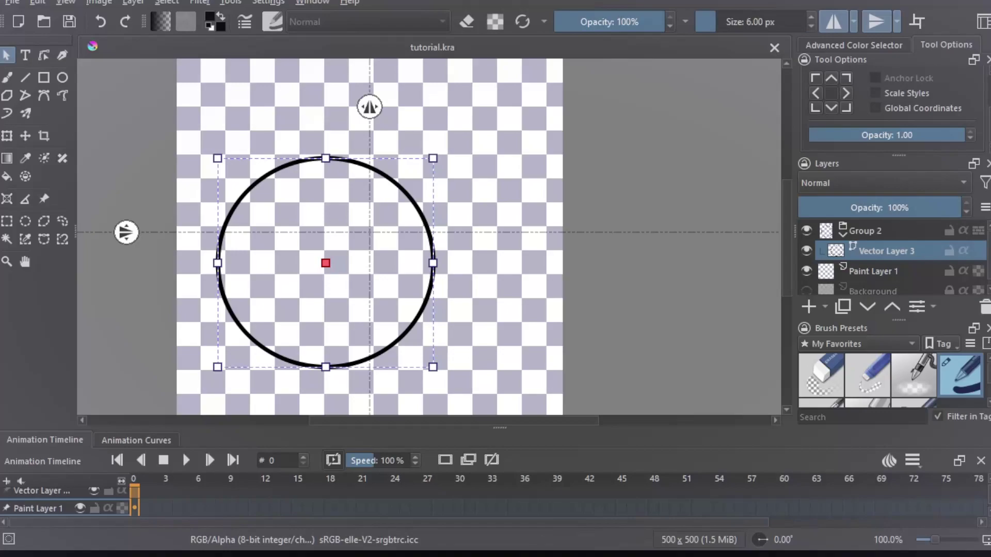
{"action": "left_click", "coordinate": [7, 137]}
{"action": "left_click_drag", "start_coordinate": [325, 264], "coordinate": [370, 231]}
{"action": "scroll", "coordinate": [363, 253], "scroll_direction": "up", "scroll_amount": 12}
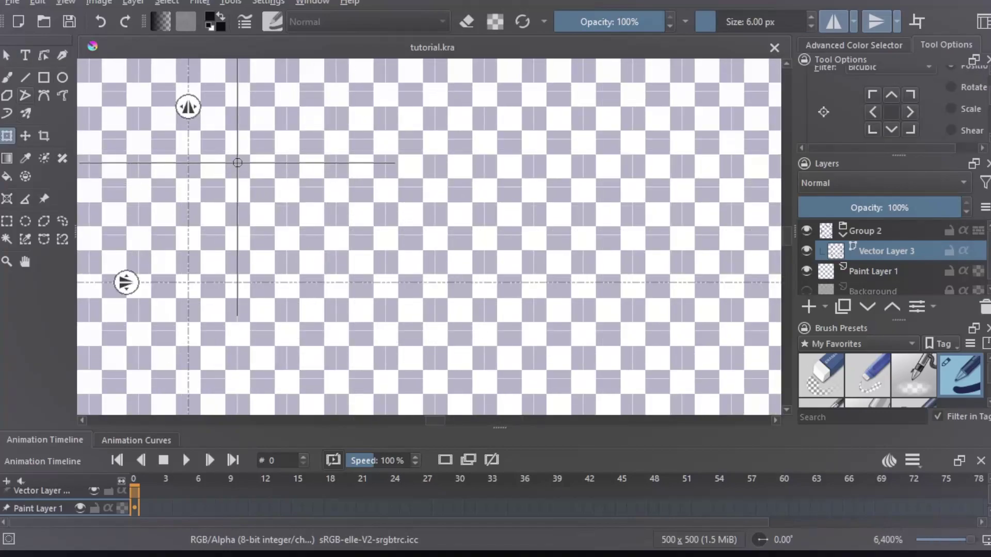
Align the vector circle's centre exactly with the intersection of the mirror lines and save the document.
{"action": "left_click", "coordinate": [6, 55]}
{"action": "left_click_drag", "start_coordinate": [461, 69], "coordinate": [412, 188]}
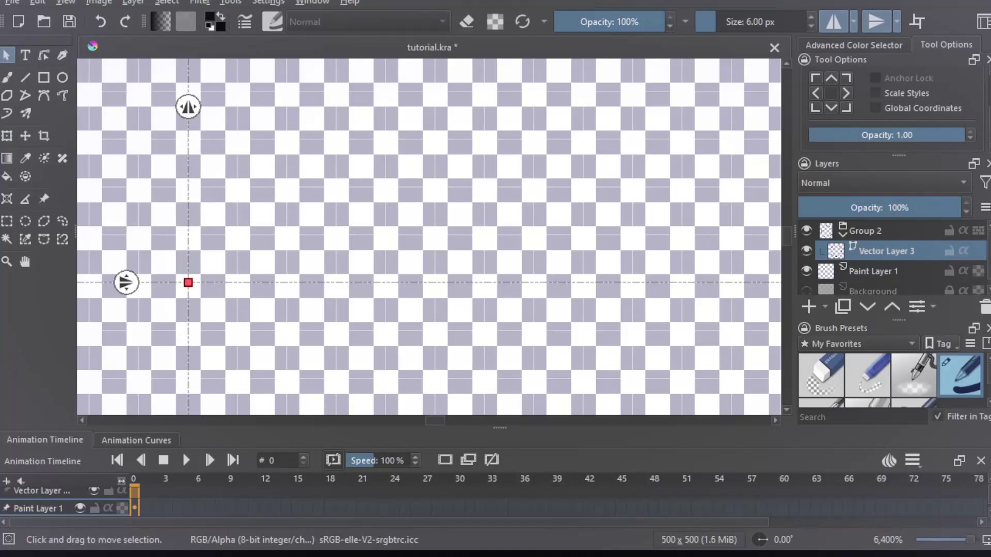
{"action": "scroll", "coordinate": [412, 188], "scroll_direction": "down", "scroll_amount": 9}
{"action": "scroll", "coordinate": [433, 178], "scroll_direction": "down", "scroll_amount": 1}
{"action": "key", "text": "ctrl+s"}
{"action": "scroll", "coordinate": [432, 258], "scroll_direction": "down", "scroll_amount": 1}
{"action": "scroll", "coordinate": [424, 212], "scroll_direction": "up", "scroll_amount": 1}
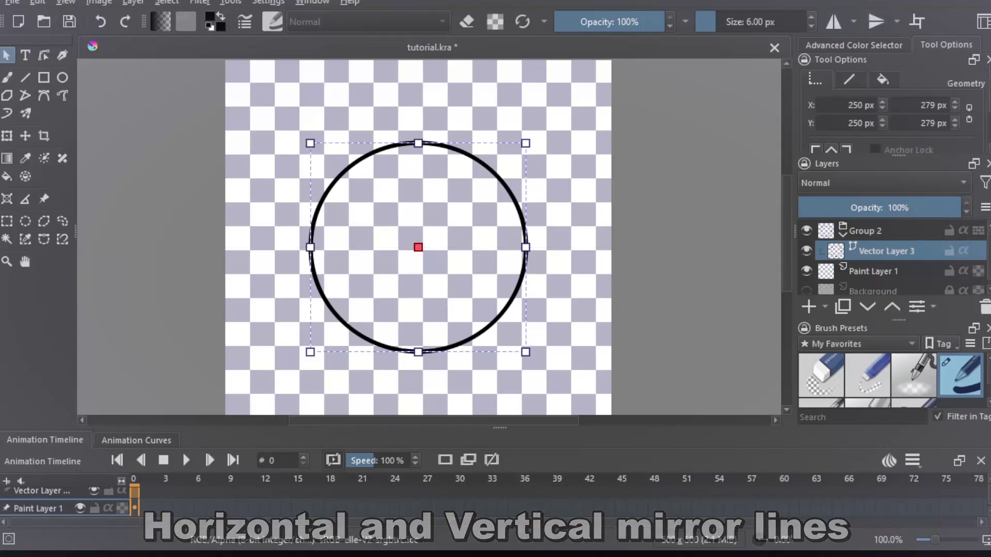
{"action": "key", "text": "ctrl+s"}
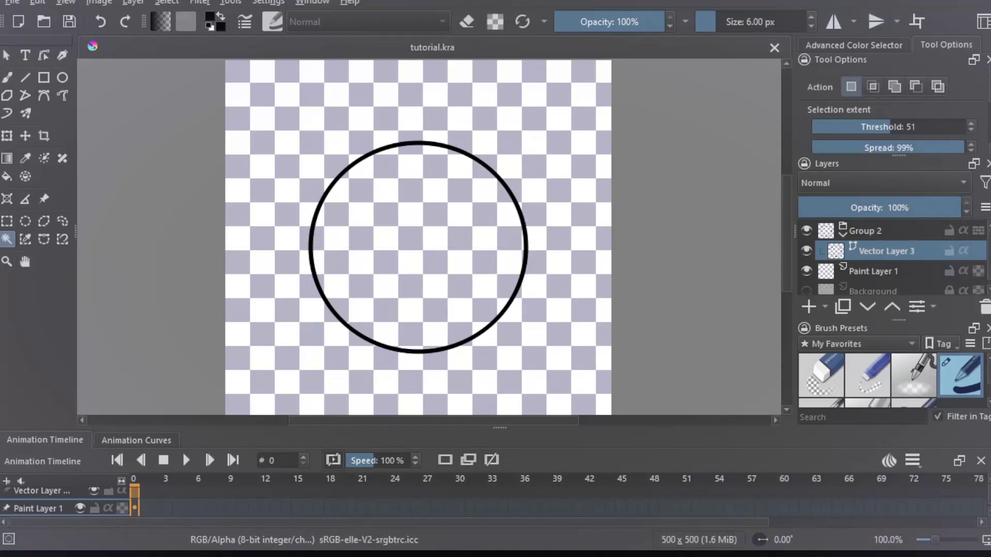
Select the area inside the circle outline and add a paint layer beneath Vector Layer 3.
{"action": "left_click", "coordinate": [418, 247]}
{"action": "left_click", "coordinate": [809, 307]}
{"action": "left_click", "coordinate": [868, 307]}
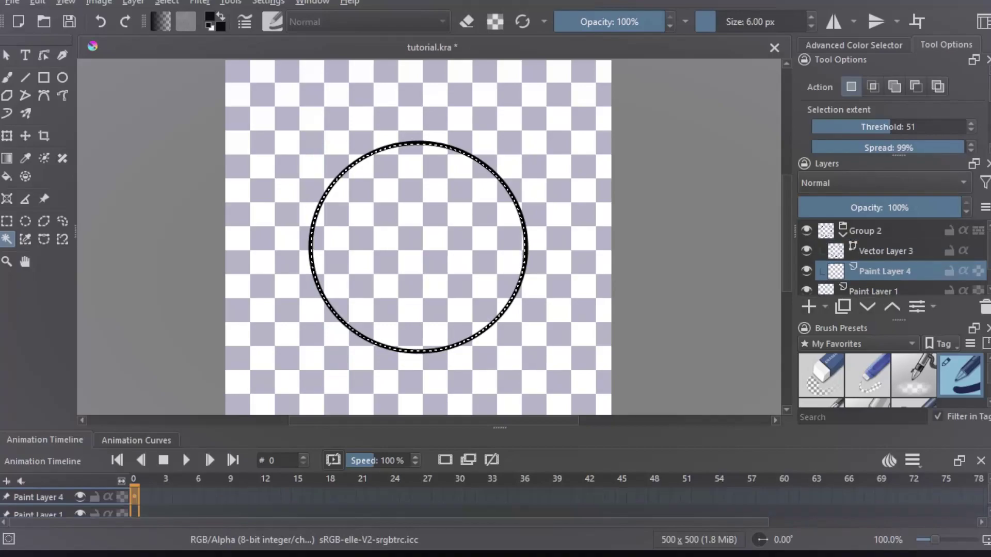
Fill the selected circle interior with white on Paint Layer 4, deselect it and save the document.
{"action": "left_click", "coordinate": [854, 45]}
{"action": "key", "text": "x"}
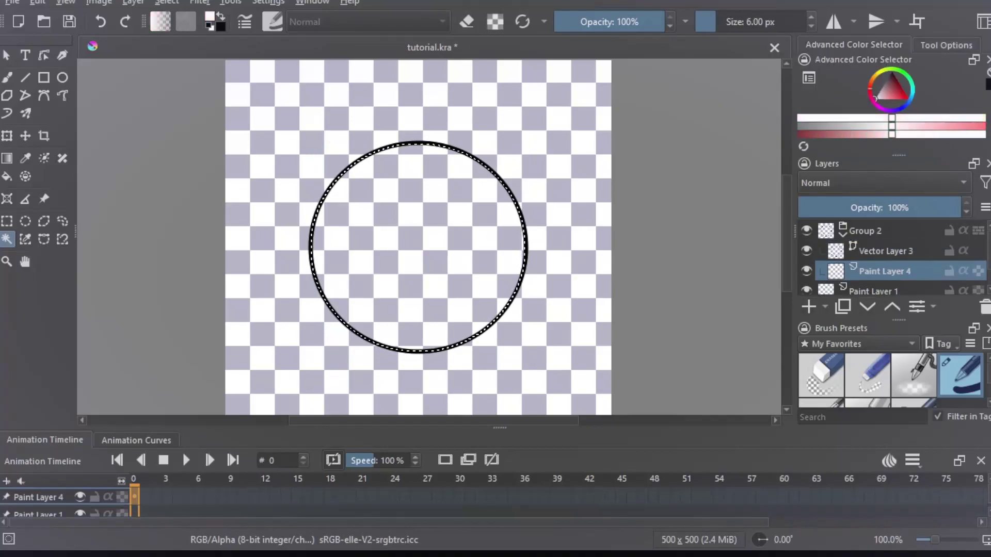
{"action": "key", "text": "f"}
{"action": "left_click", "coordinate": [418, 248]}
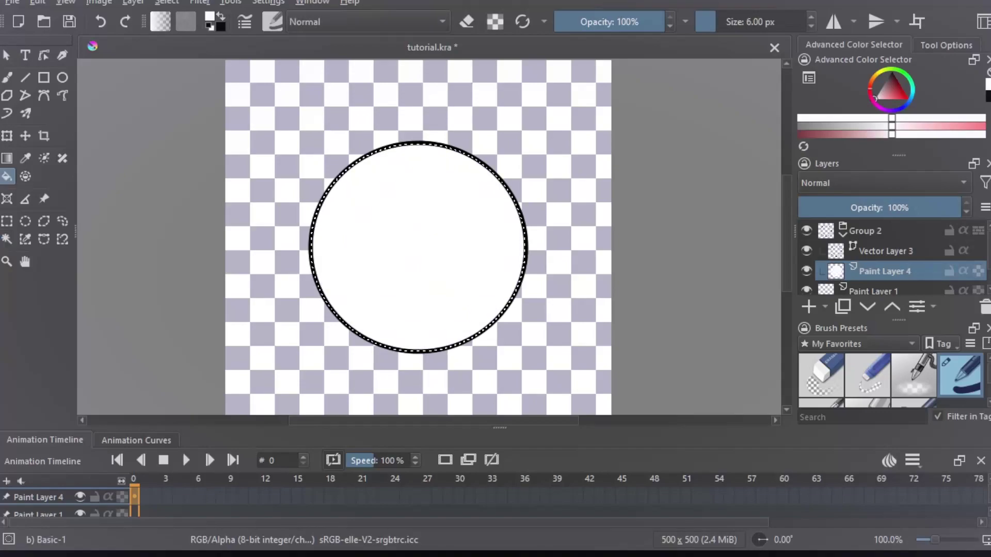
{"action": "left_click", "coordinate": [7, 238]}
{"action": "key", "text": "ctrl+shift+a"}
{"action": "key", "text": "ctrl+r"}
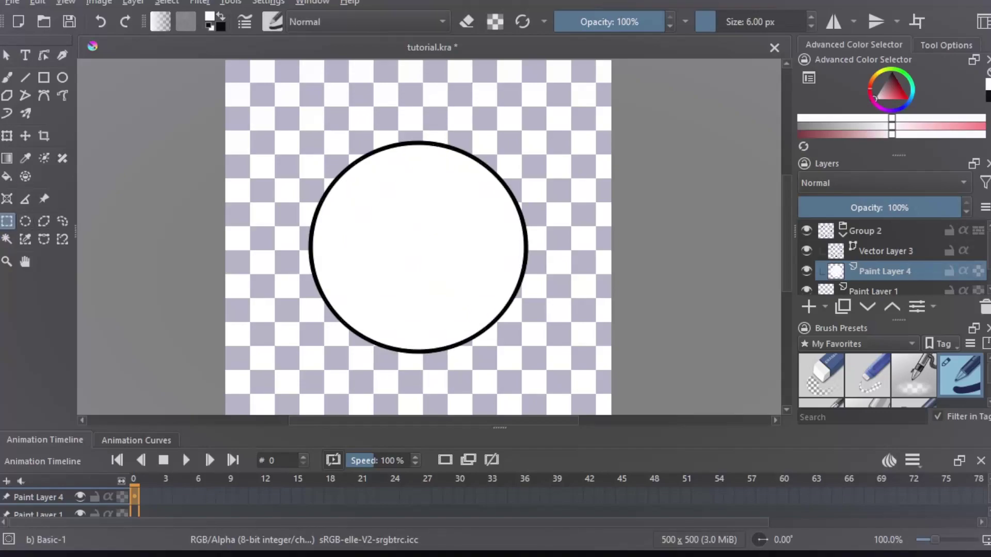
{"action": "key", "text": "ctrl+s"}
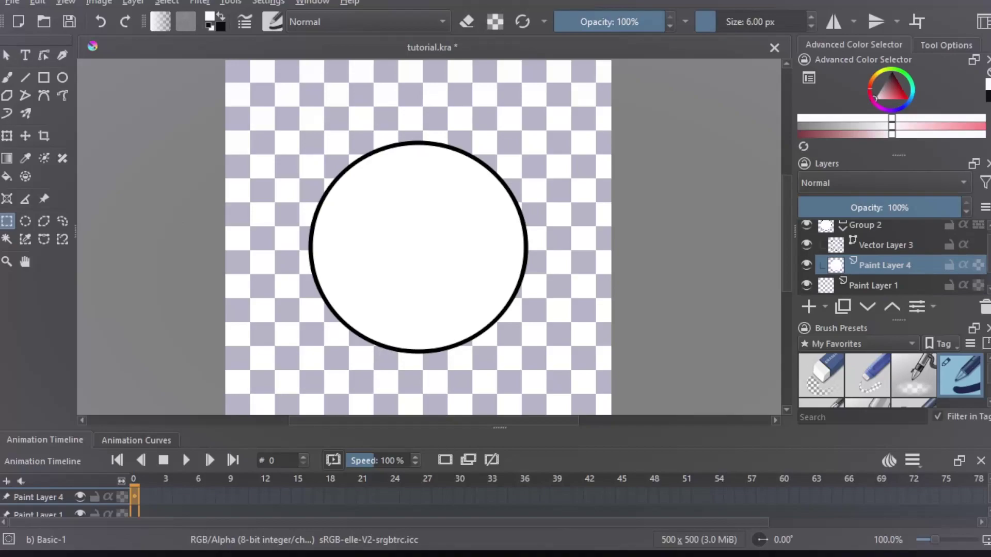
Add a paint layer directly above Vector Layer 3 and save the document.
{"action": "scroll", "coordinate": [536, 263], "scroll_direction": "down", "scroll_amount": 2}
{"action": "scroll", "coordinate": [499, 219], "scroll_direction": "up", "scroll_amount": 2}
{"action": "left_click", "coordinate": [885, 245]}
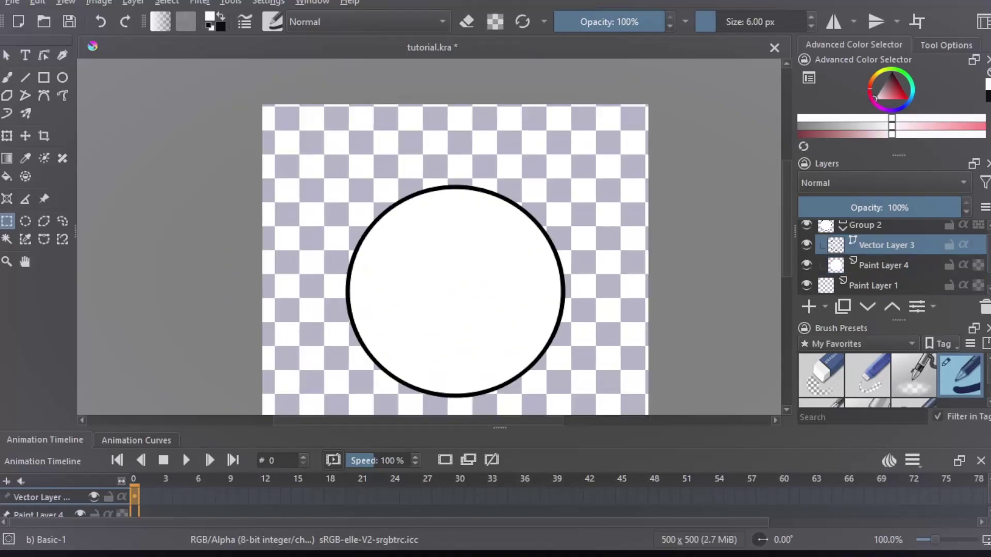
{"action": "left_click", "coordinate": [809, 306]}
{"action": "left_click", "coordinate": [69, 22]}
{"action": "left_click", "coordinate": [7, 96]}
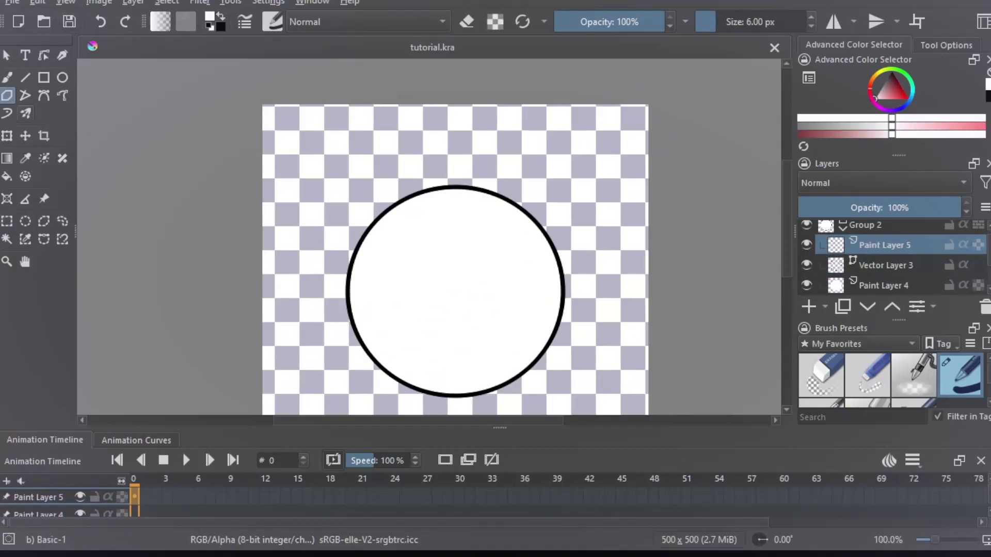
{"action": "left_click", "coordinate": [7, 114]}
Rename the white fill layer Paint Layer 4 to Color.
{"action": "left_click", "coordinate": [896, 286]}
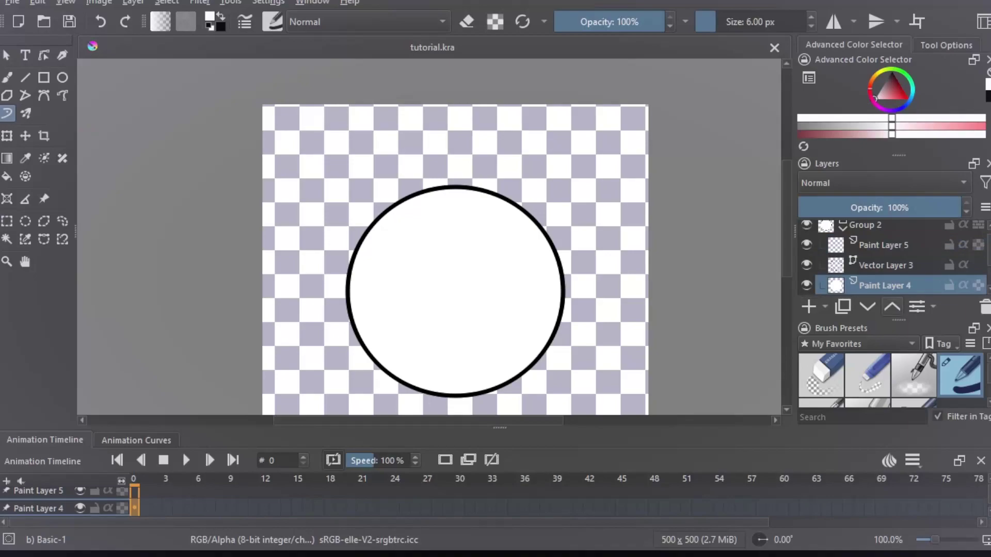
{"action": "double_click", "coordinate": [889, 285]}
{"action": "type", "text": "Color"}
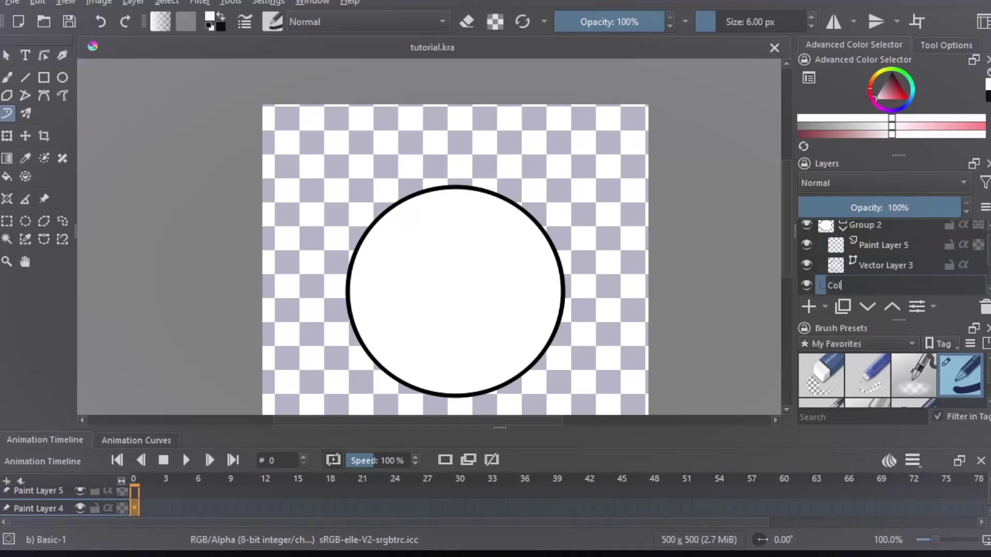
{"action": "key", "text": "Return"}
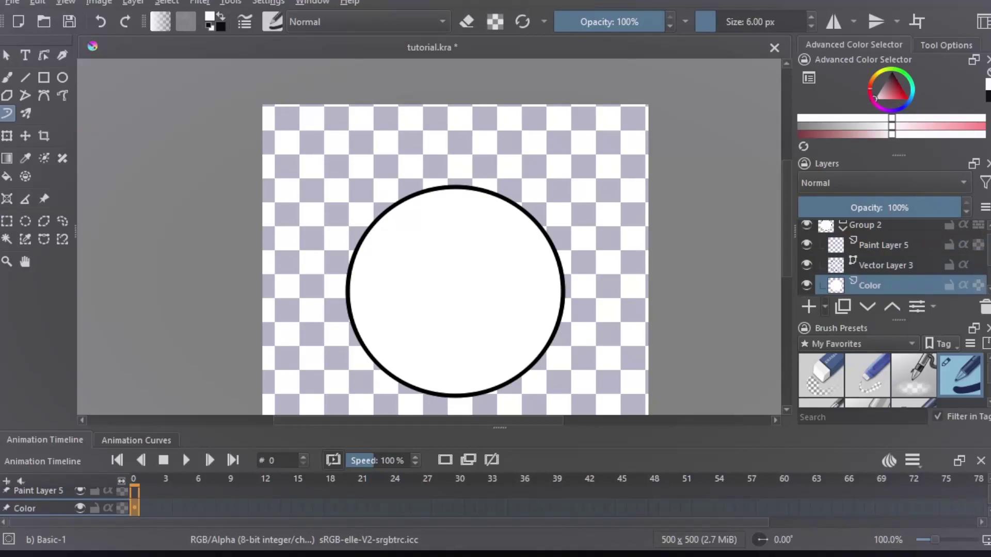
Place the Color layer inside its own new group beneath Vector Layer 3 and save the document.
{"action": "scroll", "coordinate": [893, 256], "scroll_direction": "down", "scroll_amount": 2}
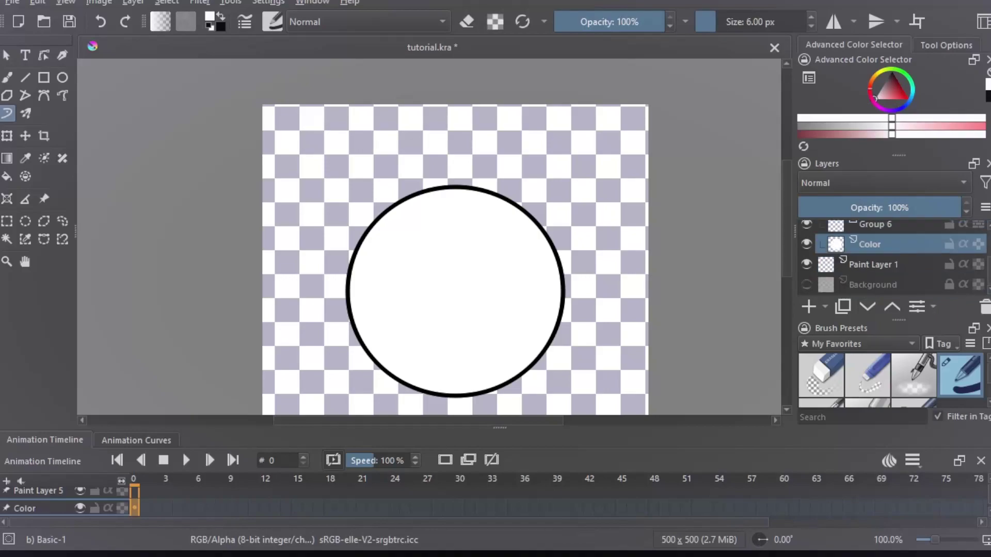
{"action": "left_click", "coordinate": [891, 307]}
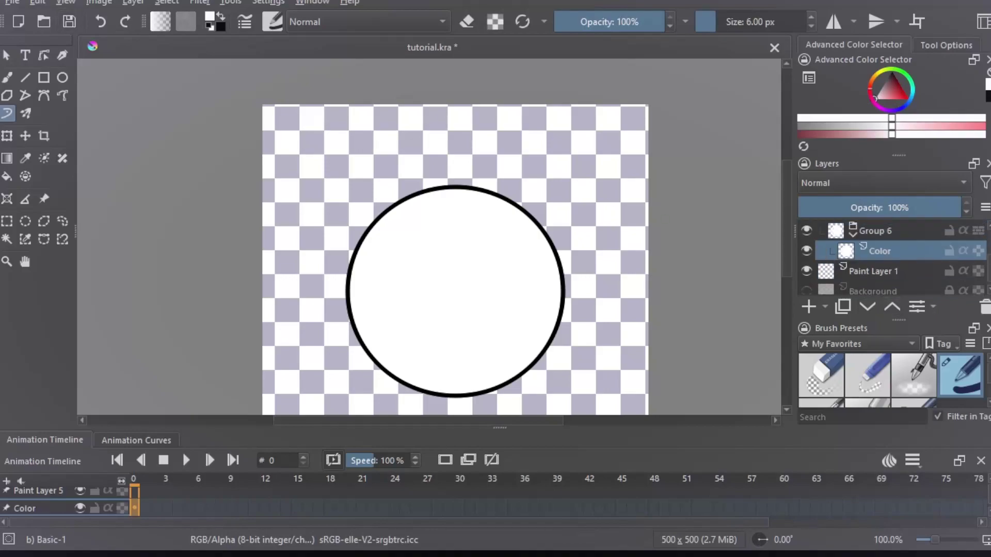
{"action": "key", "text": "ctrl+s"}
Add a paint layer above Color, fill it entirely with purple and clip it to the circle with inherit alpha.
{"action": "key", "text": "f"}
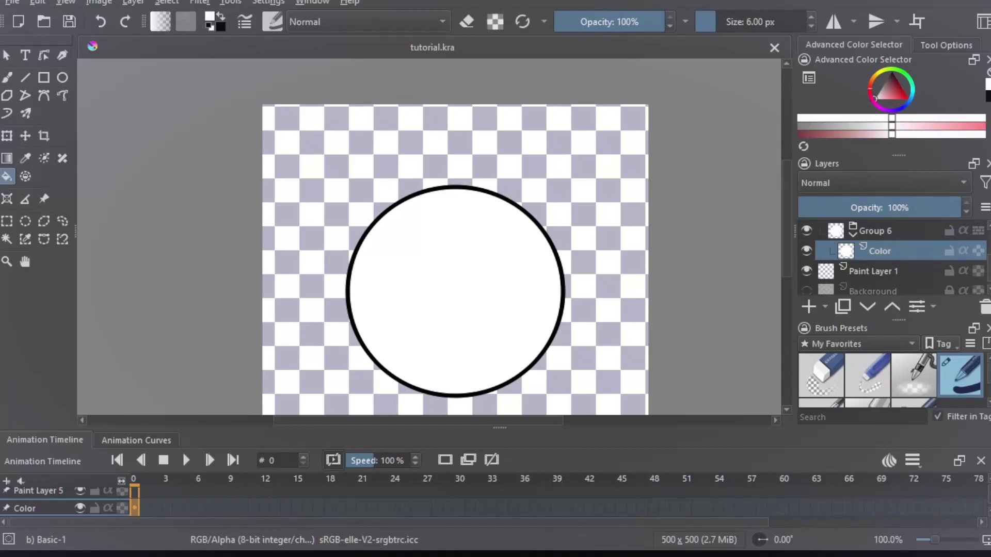
{"action": "left_click", "coordinate": [903, 107]}
{"action": "left_click_drag", "start_coordinate": [893, 94], "coordinate": [896, 109]}
{"action": "left_click", "coordinate": [809, 307]}
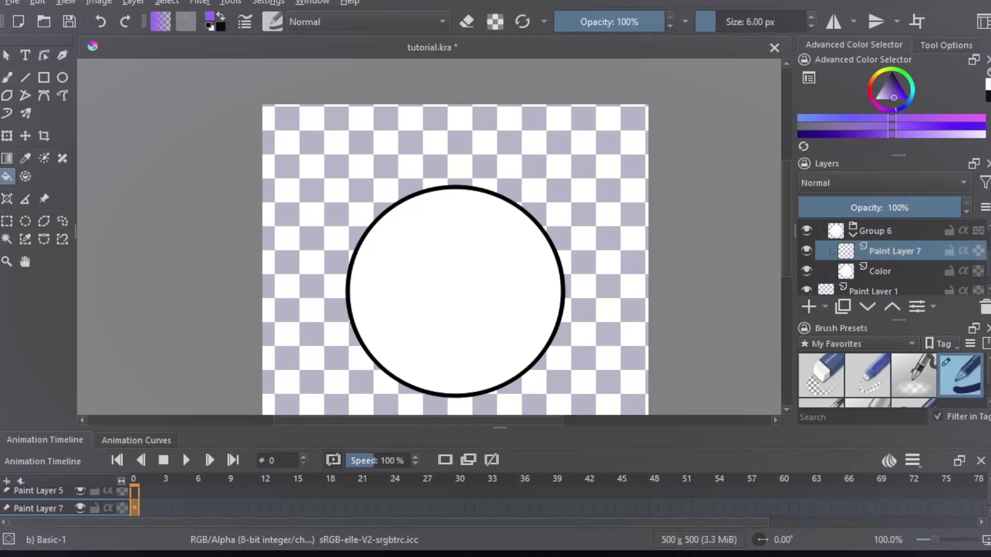
{"action": "key", "text": "shift+BackSpace"}
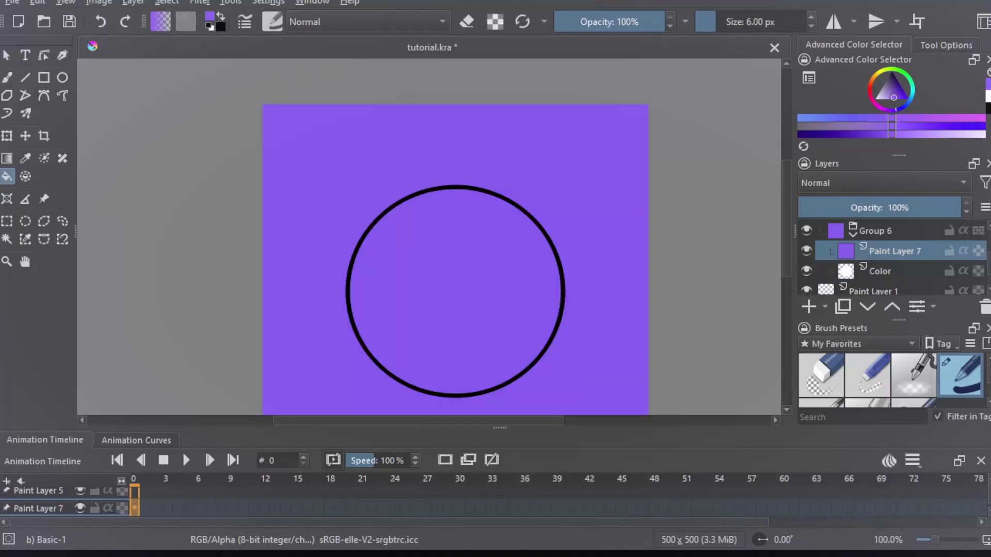
{"action": "left_click", "coordinate": [963, 251]}
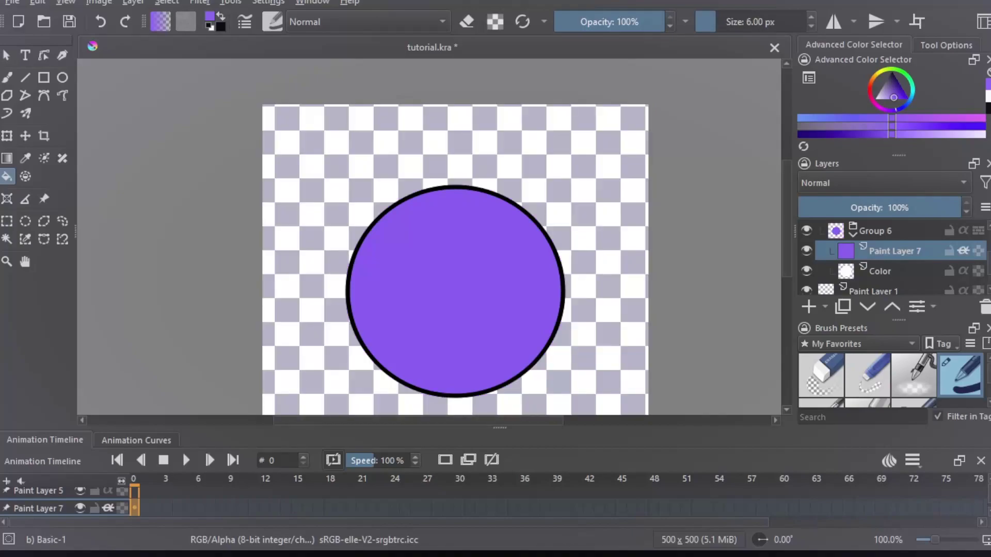
Hide the Vector Layer 3 outline and try filling the circle with green on Paint Layer 7.
{"action": "left_click", "coordinate": [806, 251]}
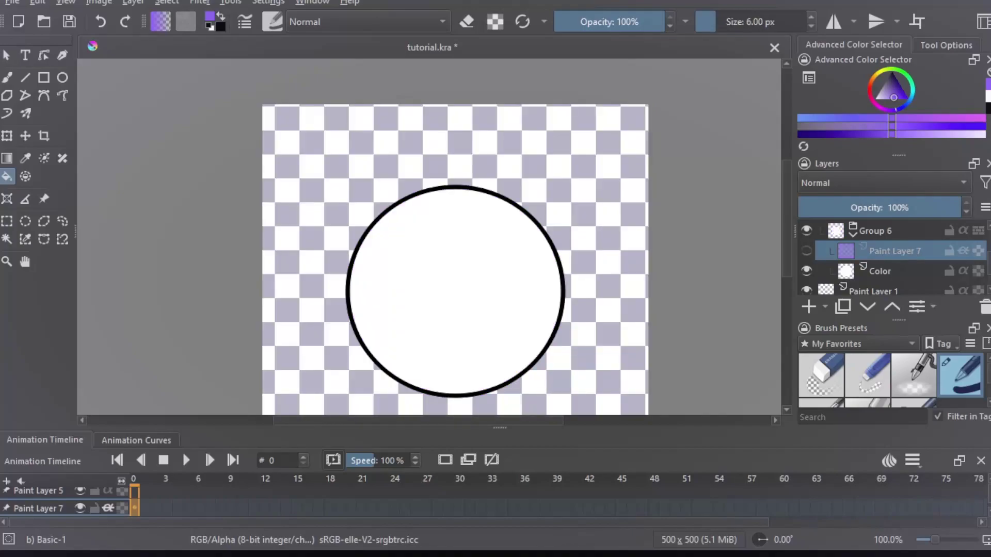
{"action": "scroll", "coordinate": [882, 261], "scroll_direction": "up", "scroll_amount": 2}
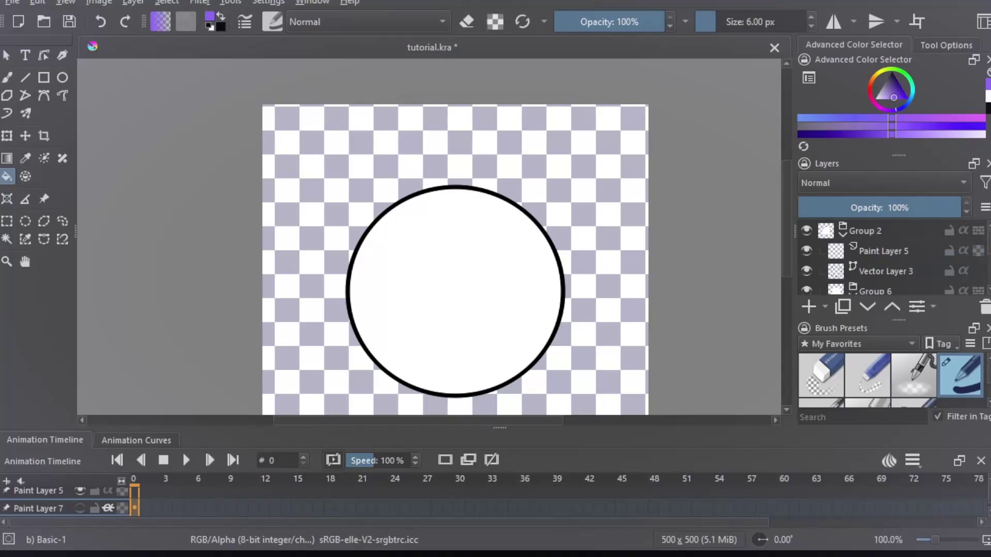
{"action": "left_click", "coordinate": [806, 270]}
{"action": "scroll", "coordinate": [882, 260], "scroll_direction": "down", "scroll_amount": 2}
{"action": "left_click", "coordinate": [806, 238]}
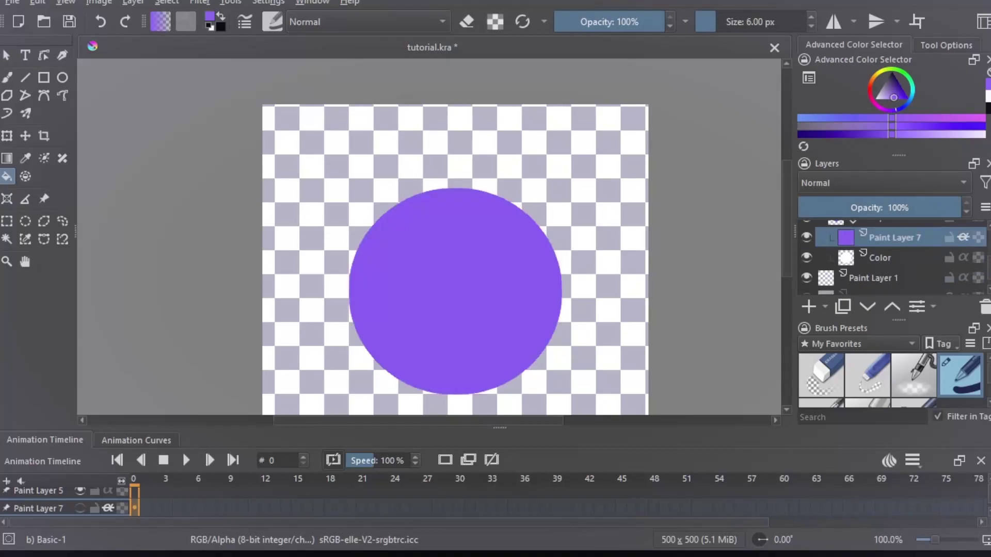
{"action": "left_click", "coordinate": [909, 78]}
{"action": "left_click", "coordinate": [455, 292]}
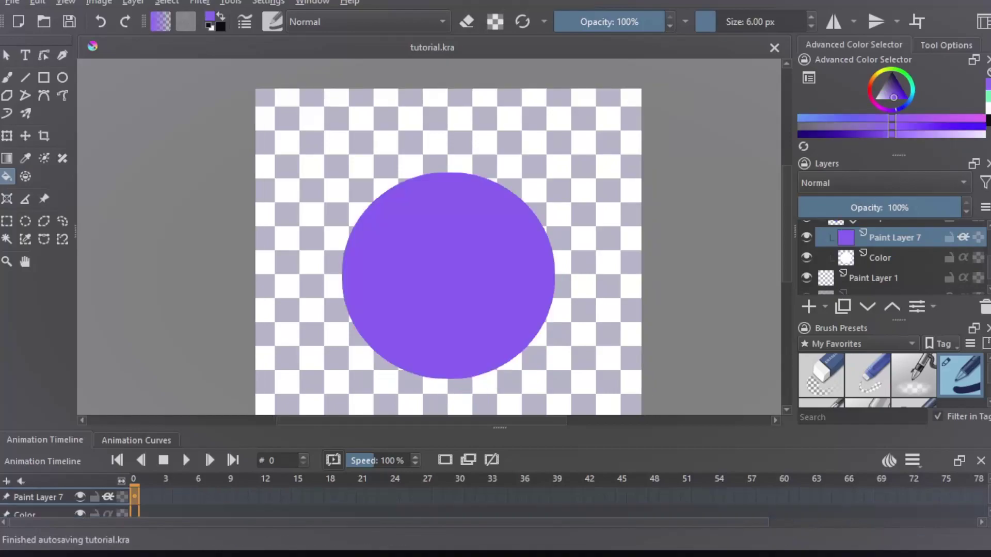
Collapse the colour group and show the Vector Layer 3 outline again.
{"action": "left_click", "coordinate": [852, 223]}
{"action": "scroll", "coordinate": [846, 248], "scroll_direction": "up", "scroll_amount": 2}
{"action": "left_click", "coordinate": [806, 270]}
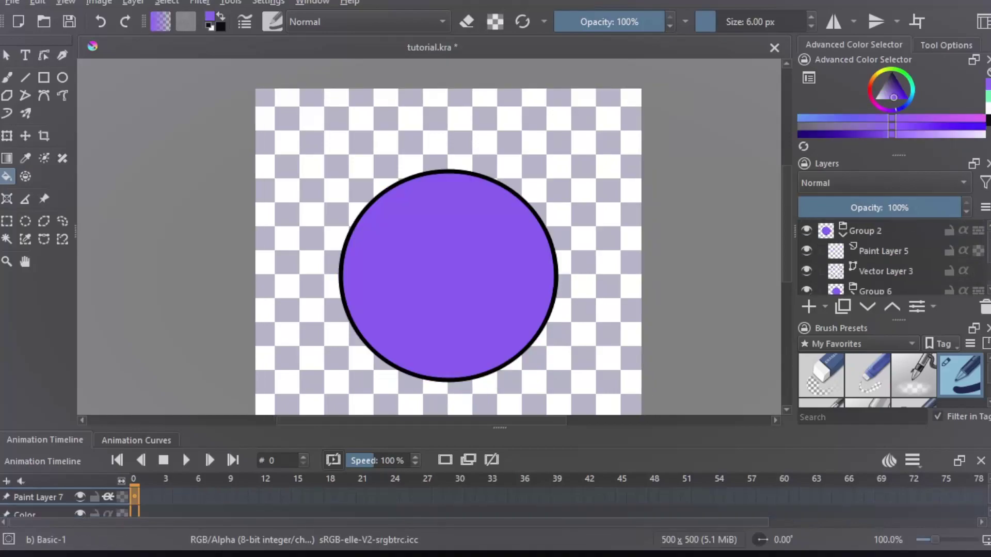
Add a vector layer between Vector Layer 3 and the colour group.
{"action": "left_click", "coordinate": [886, 271]}
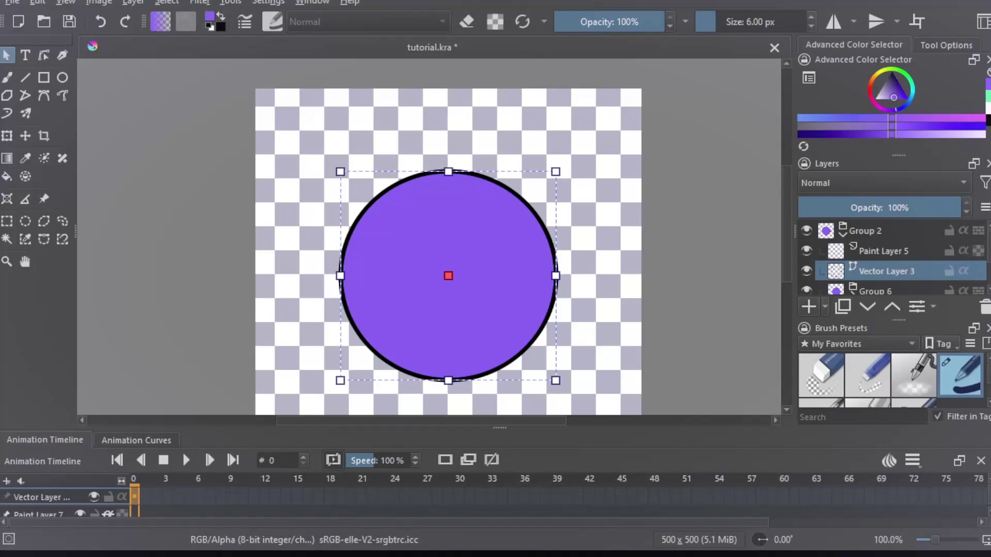
{"action": "left_click", "coordinate": [876, 291]}
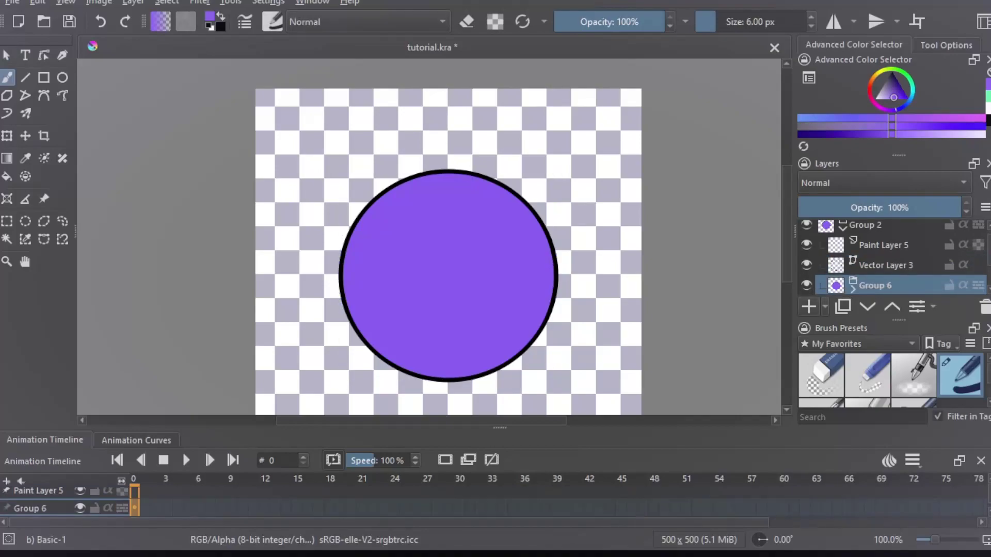
{"action": "left_click", "coordinate": [847, 373]}
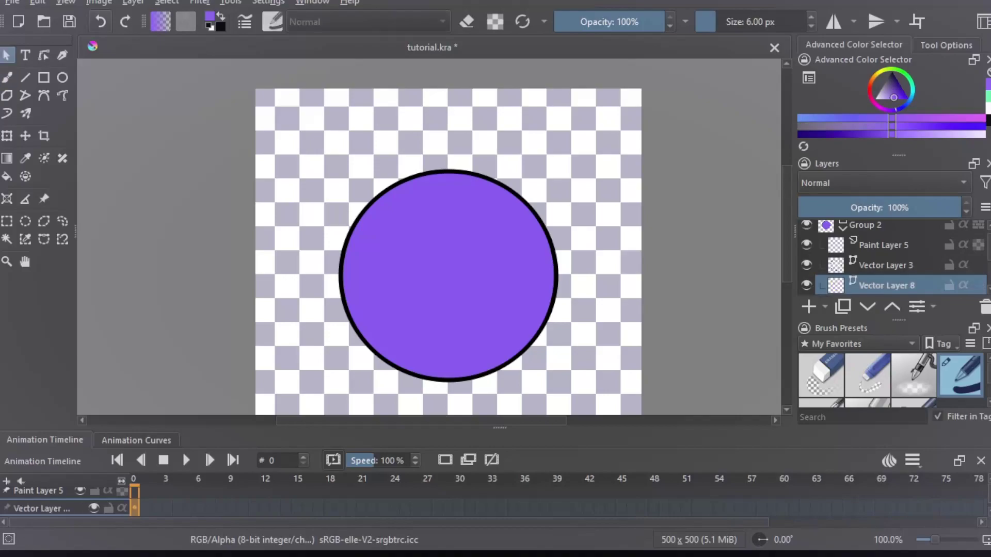
Draw a smaller black-outlined circle with the Ellipse tool on the new vector layer, overlapping the purple circle's upper-left edge.
{"action": "left_click", "coordinate": [62, 77]}
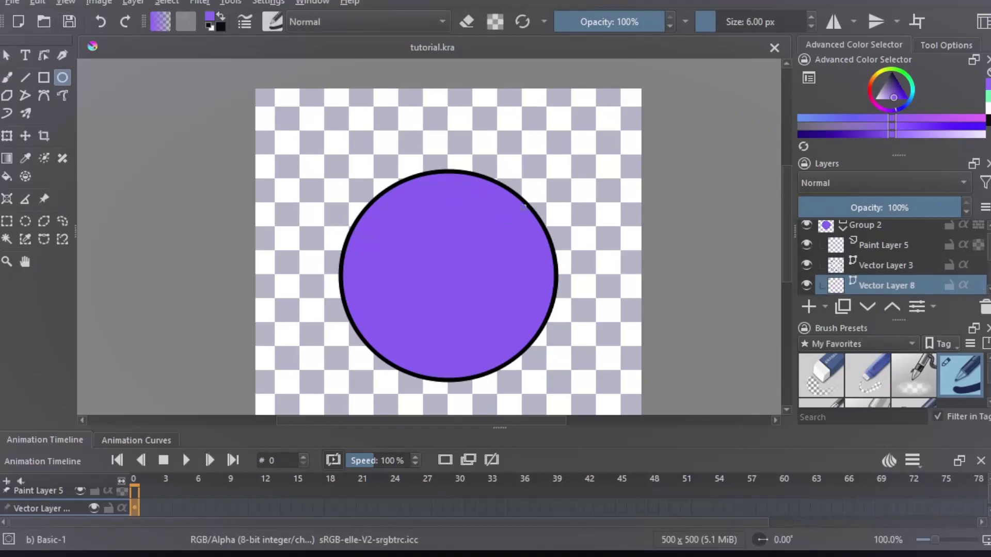
{"action": "key", "text": "d"}
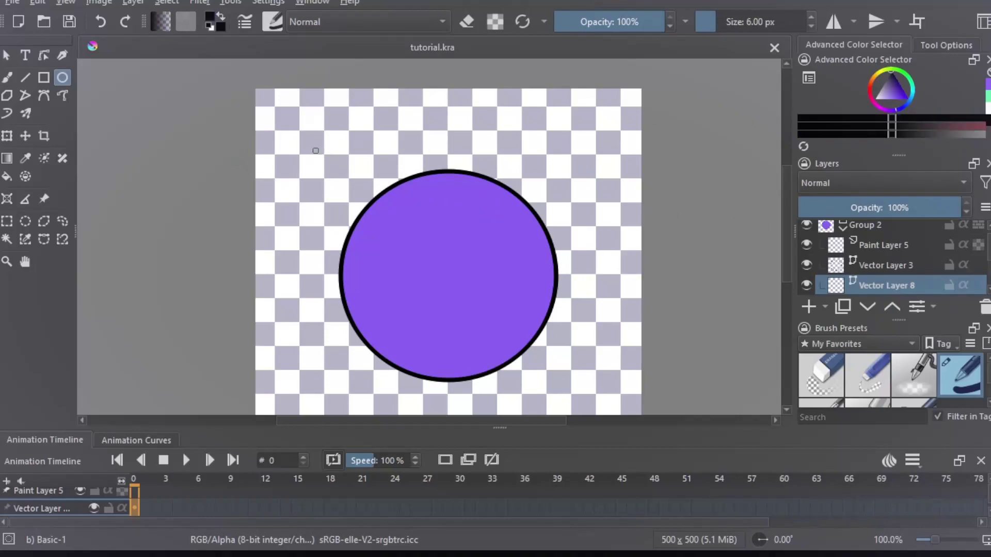
{"action": "left_click_drag", "start_coordinate": [315, 150], "coordinate": [429, 262]}
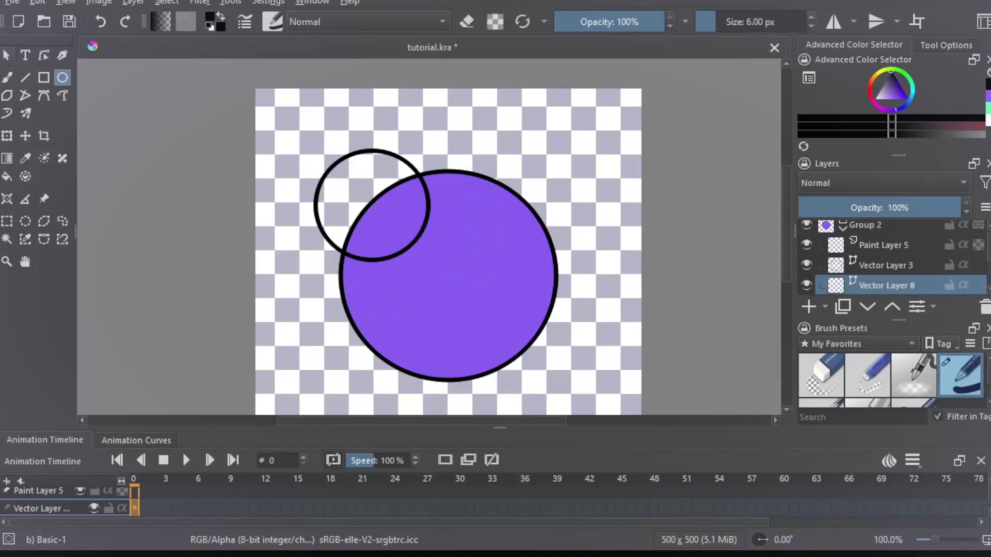
Scale and position the smaller circle inside the purple circle's upper-left area and convert Vector Layer 8 to a paint layer.
{"action": "left_click", "coordinate": [7, 56]}
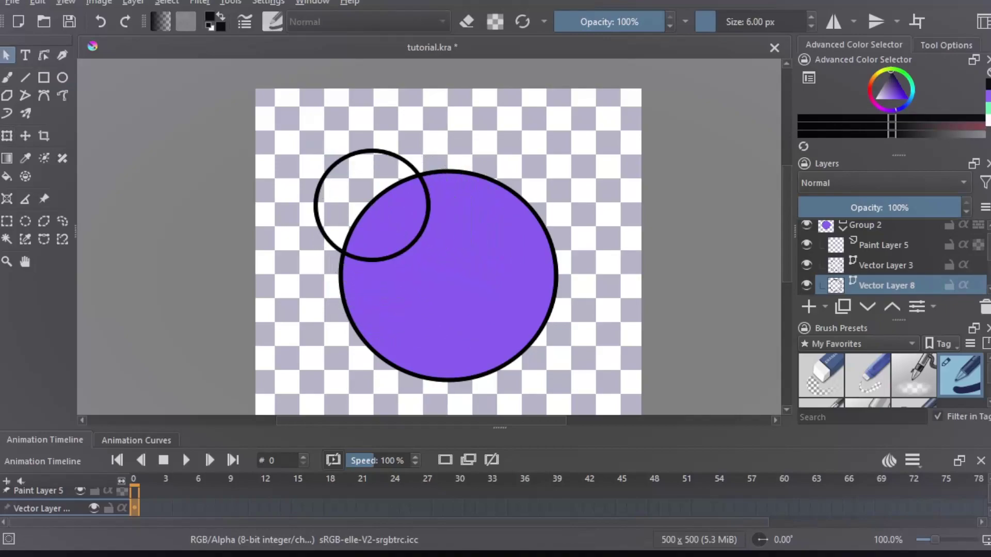
{"action": "left_click", "coordinate": [411, 246]}
{"action": "left_click_drag", "start_coordinate": [427, 261], "coordinate": [450, 279]}
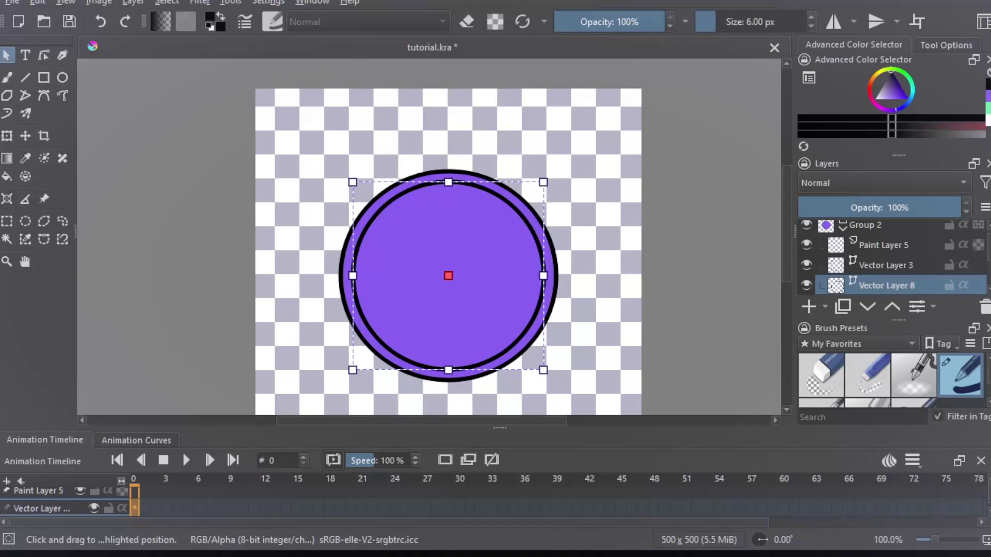
{"action": "left_click_drag", "start_coordinate": [544, 369], "coordinate": [505, 331]}
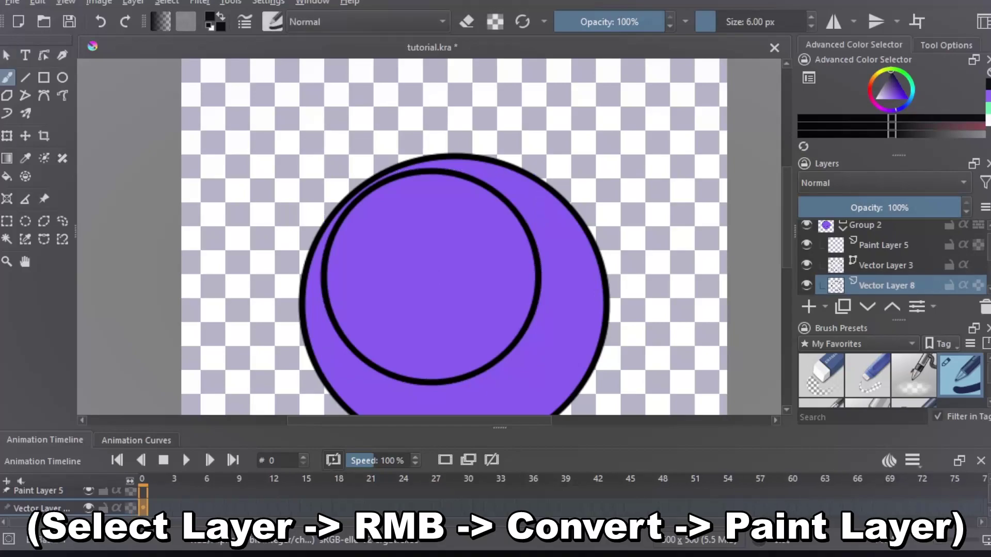
{"action": "double_click", "coordinate": [887, 286]}
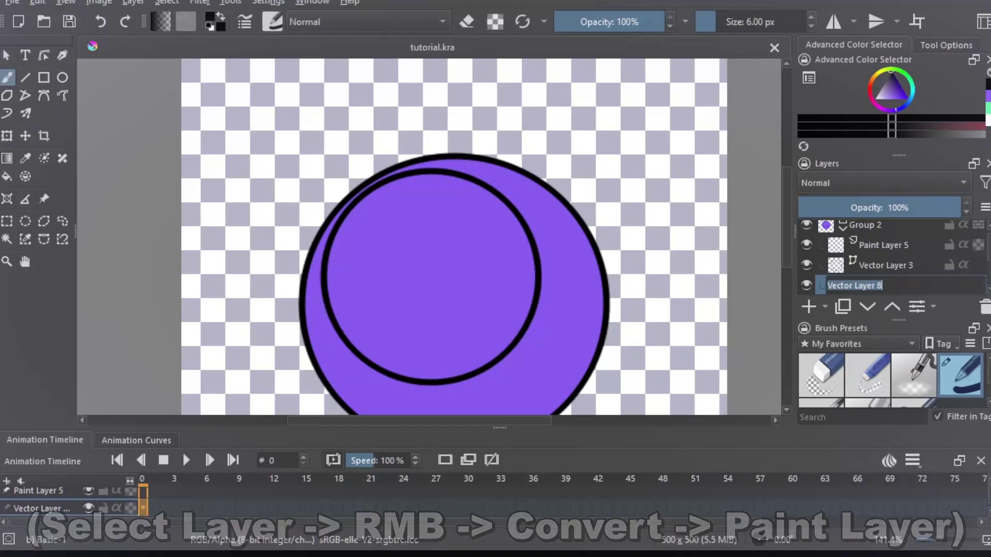
{"action": "left_click", "coordinate": [887, 285]}
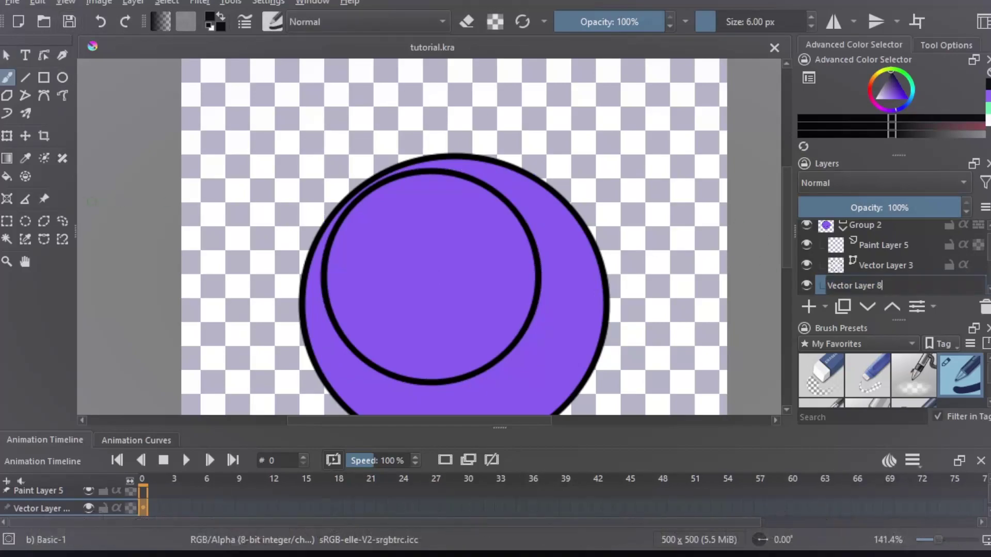
{"action": "key", "text": "Return"}
Try filling the area around the inner circle with black on Vector Layer 8, and undo the fill.
{"action": "key", "text": "f"}
{"action": "key", "text": "1"}
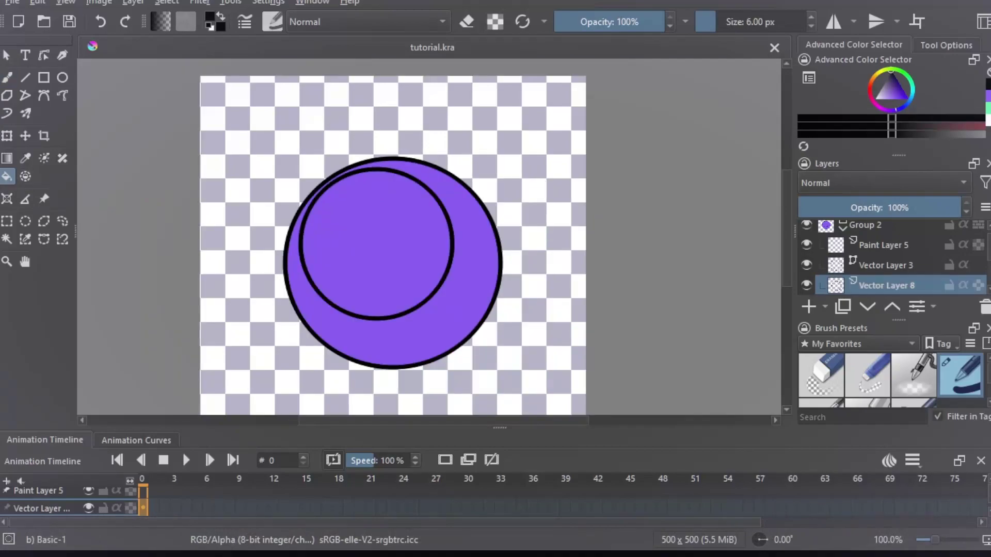
{"action": "left_click", "coordinate": [456, 304]}
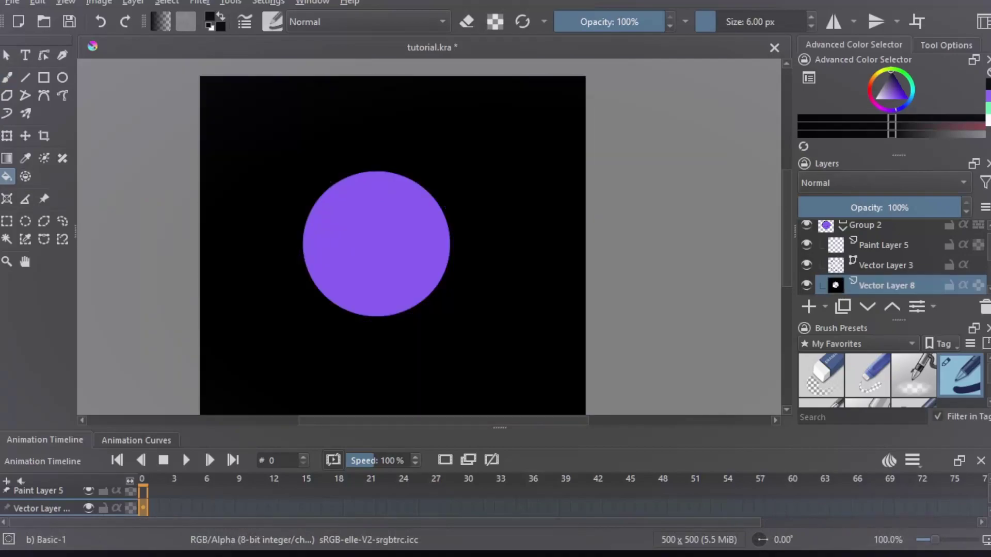
{"action": "key", "text": "ctrl+z"}
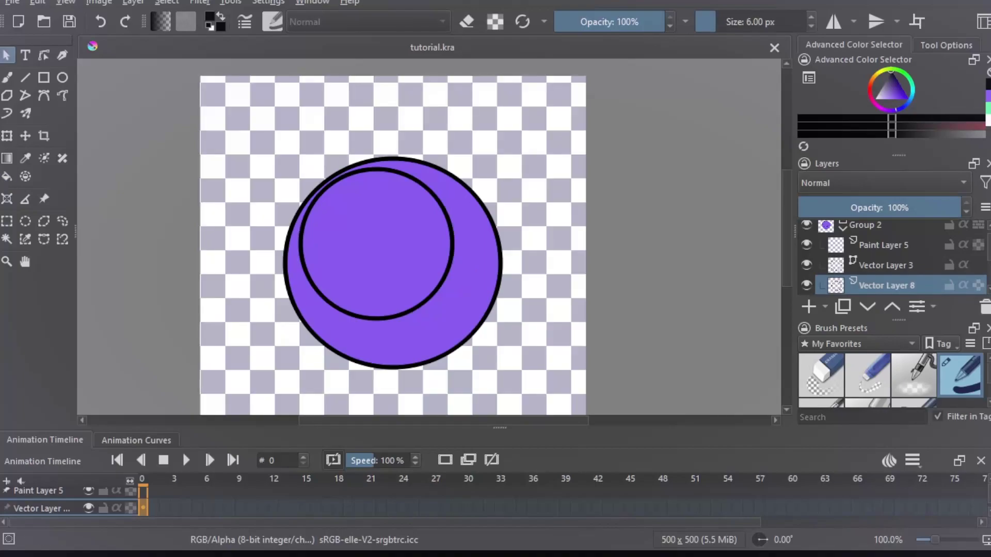
Sample the purple from the circle and darken it to a deeper shade for the shadow.
{"action": "key", "text": "f"}
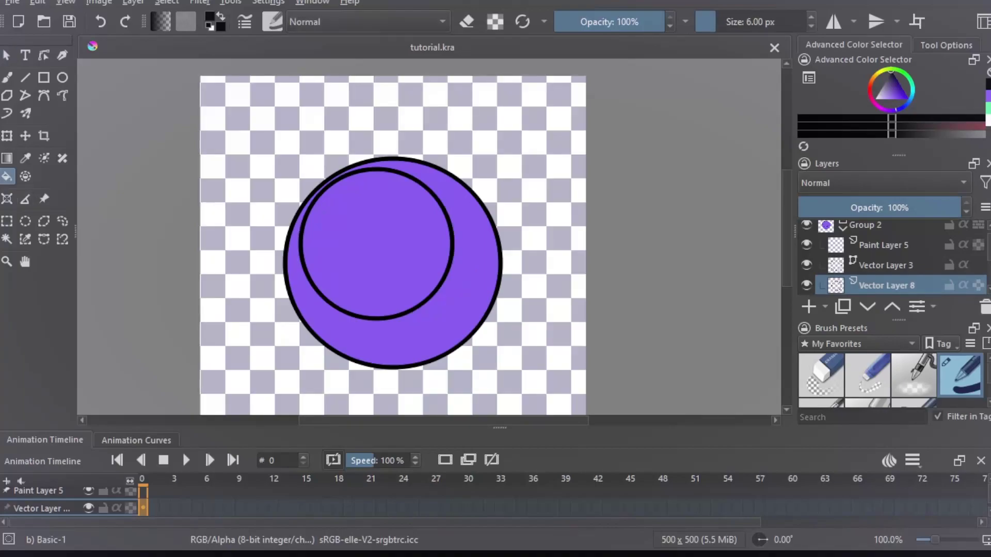
{"action": "key", "text": "p"}
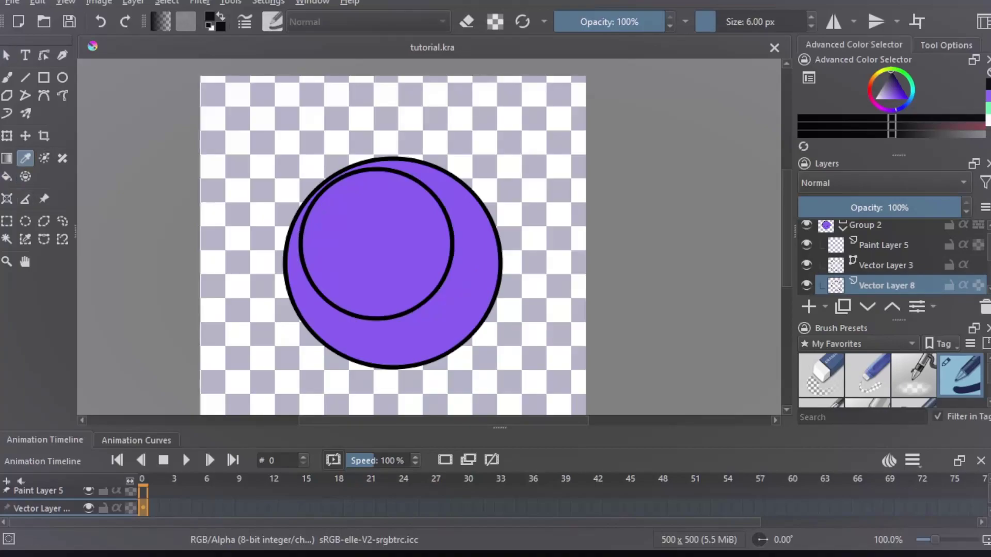
{"action": "left_click", "coordinate": [387, 247]}
{"action": "key", "text": "k"}
{"action": "key", "text": "k"}
{"action": "key", "text": "k"}
{"action": "key", "text": "k"}
{"action": "key", "text": "k"}
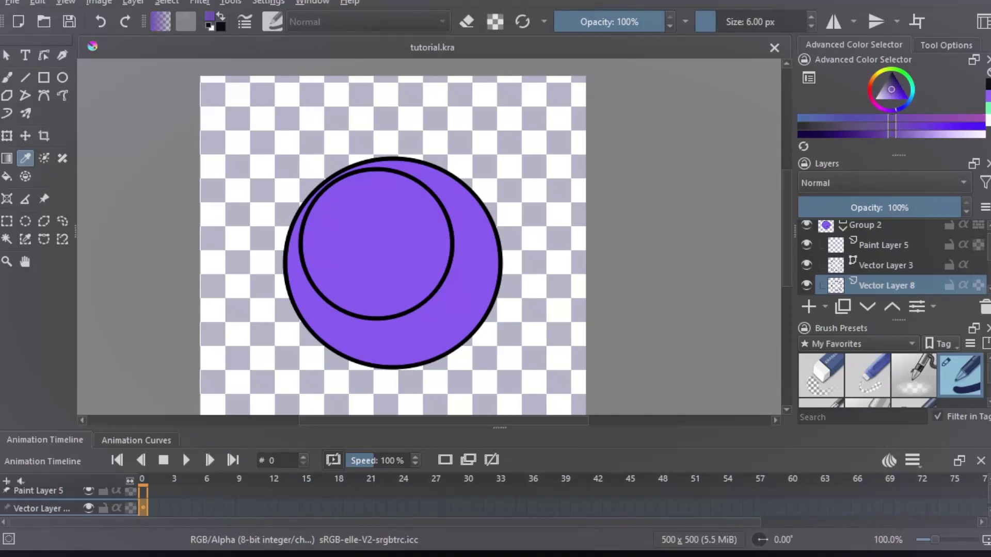
{"action": "key", "text": "l"}
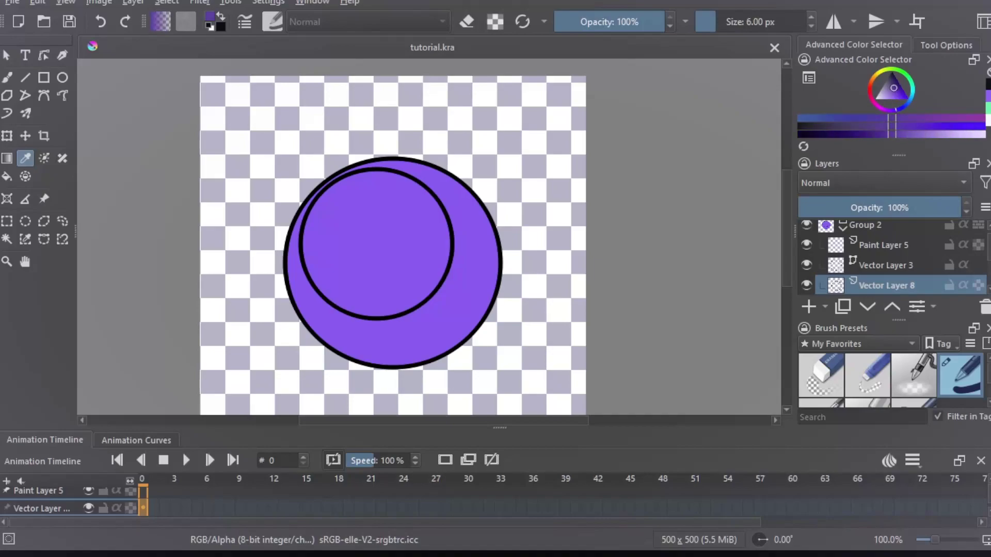
Try filling the area around the inner circle and its outline with the dark purple, and undo these fills.
{"action": "left_click", "coordinate": [7, 176]}
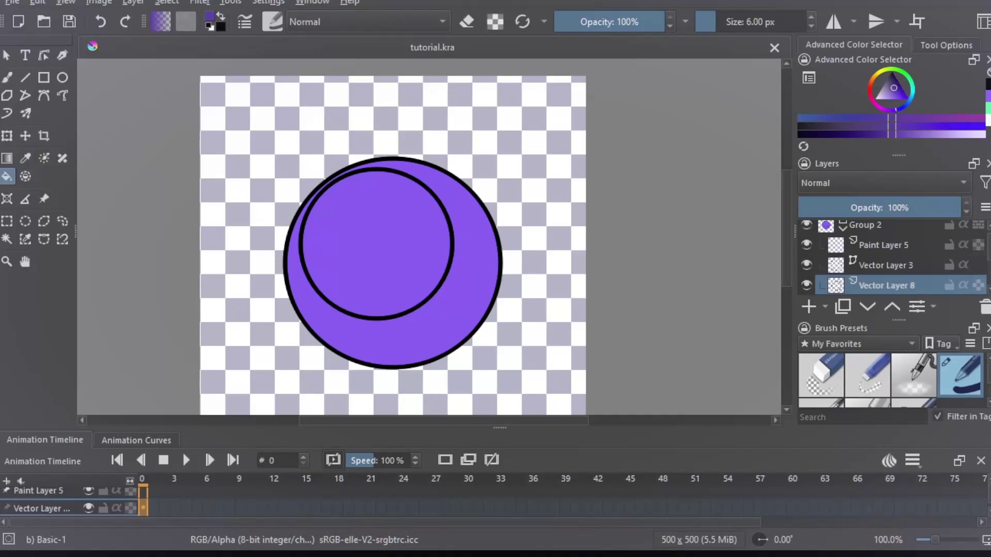
{"action": "left_click", "coordinate": [464, 289]}
{"action": "left_click", "coordinate": [452, 258]}
{"action": "left_click", "coordinate": [452, 258]}
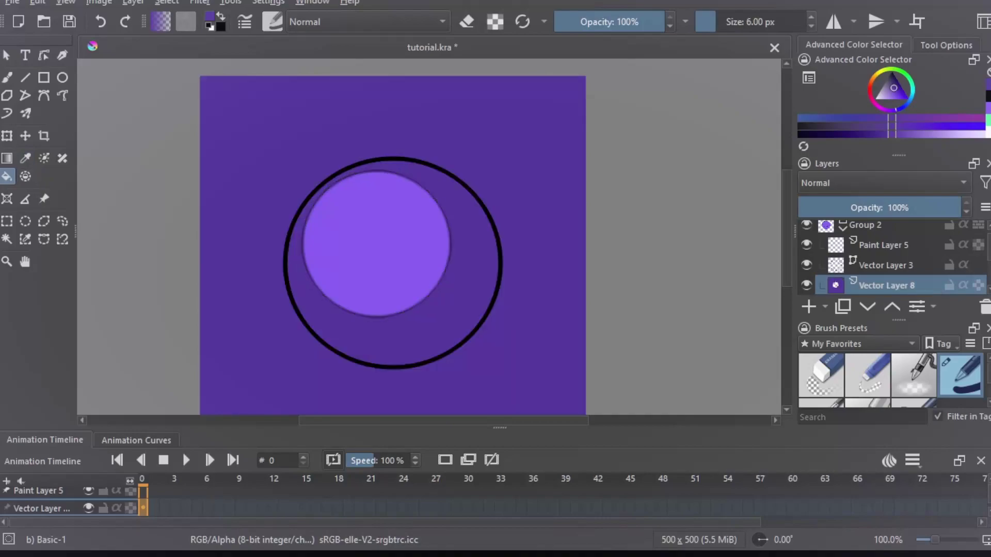
{"action": "scroll", "coordinate": [328, 299], "scroll_direction": "up", "scroll_amount": 4}
{"action": "key", "text": "ctrl+z"}
{"action": "key", "text": "ctrl+z"}
{"action": "key", "text": "ctrl+z"}
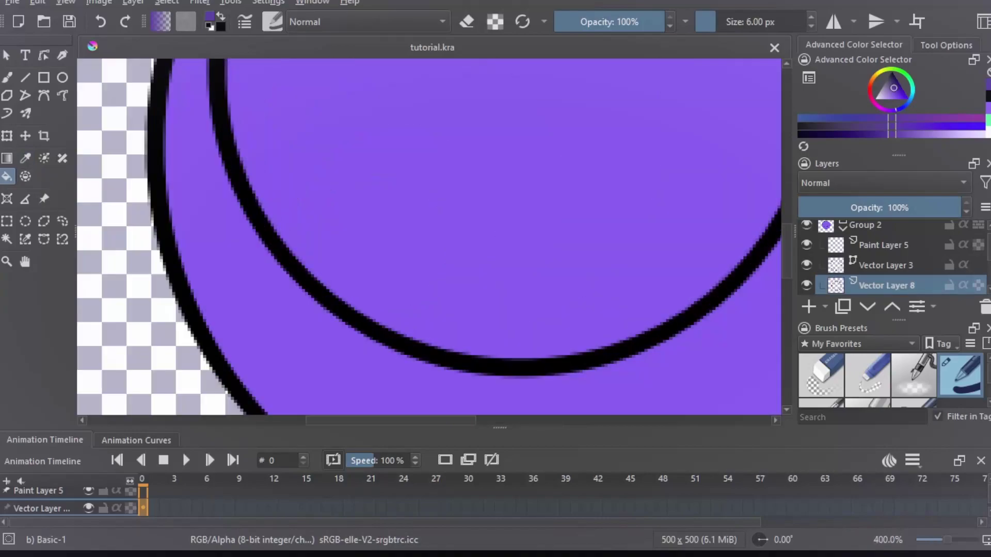
Try reapplying the dark purple fill around the inner circle and enabling inherit alpha on Vector Layer 8.
{"action": "key", "text": "ctrl+shift+z"}
{"action": "scroll", "coordinate": [396, 283], "scroll_direction": "down", "scroll_amount": 6}
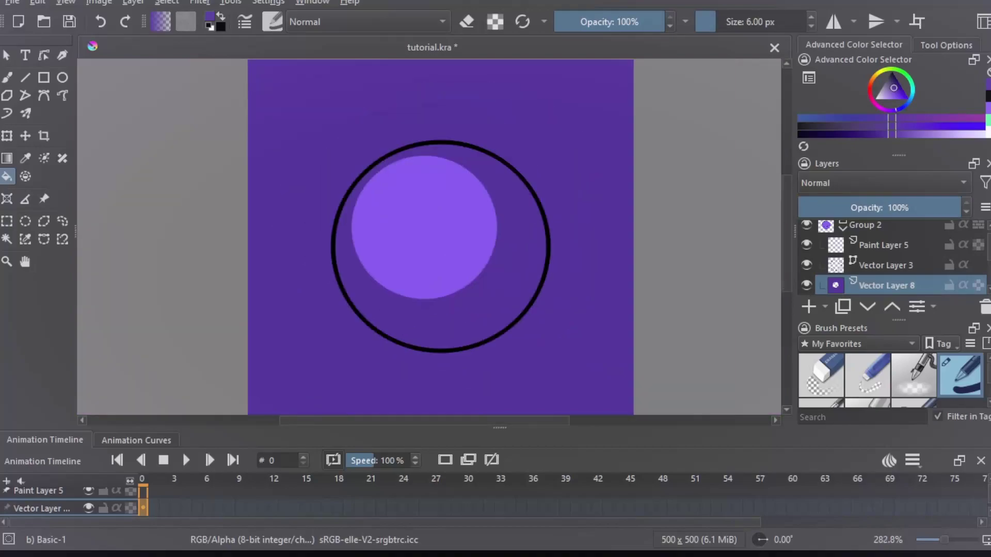
{"action": "scroll", "coordinate": [452, 273], "scroll_direction": "up", "scroll_amount": 3}
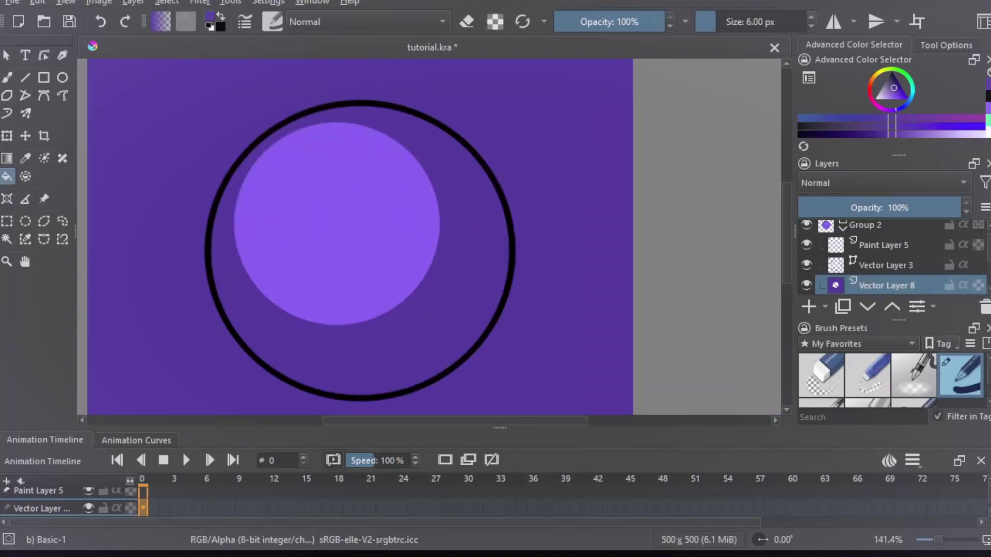
{"action": "left_click", "coordinate": [963, 285]}
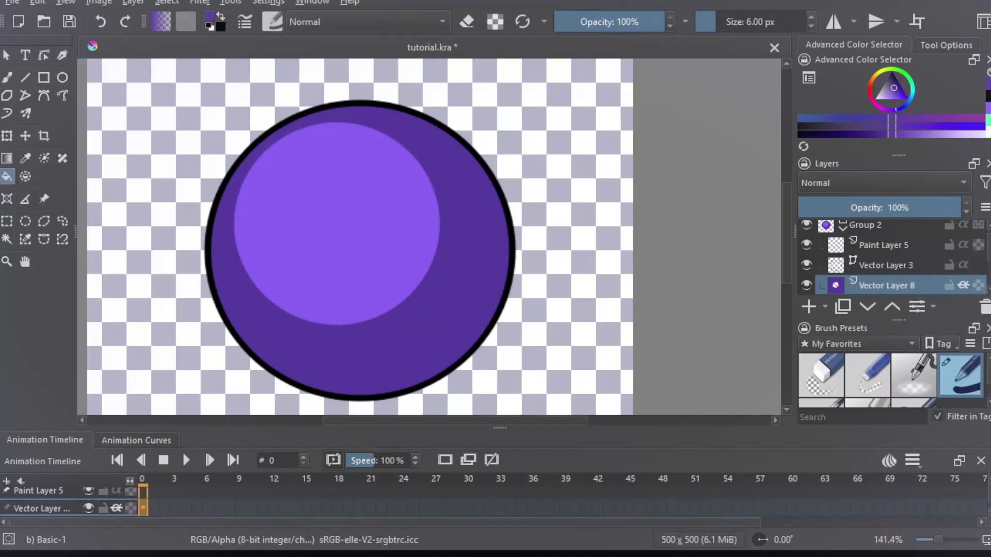
Undo the clipping, fill and layer conversion until the smaller circle on Vector Layer 8 is an editable vector shape again.
{"action": "key", "text": "ctrl+z"}
{"action": "key", "text": "ctrl+z"}
{"action": "key", "text": "ctrl+z"}
{"action": "key", "text": "ctrl+z"}
{"action": "key", "text": "ctrl+z"}
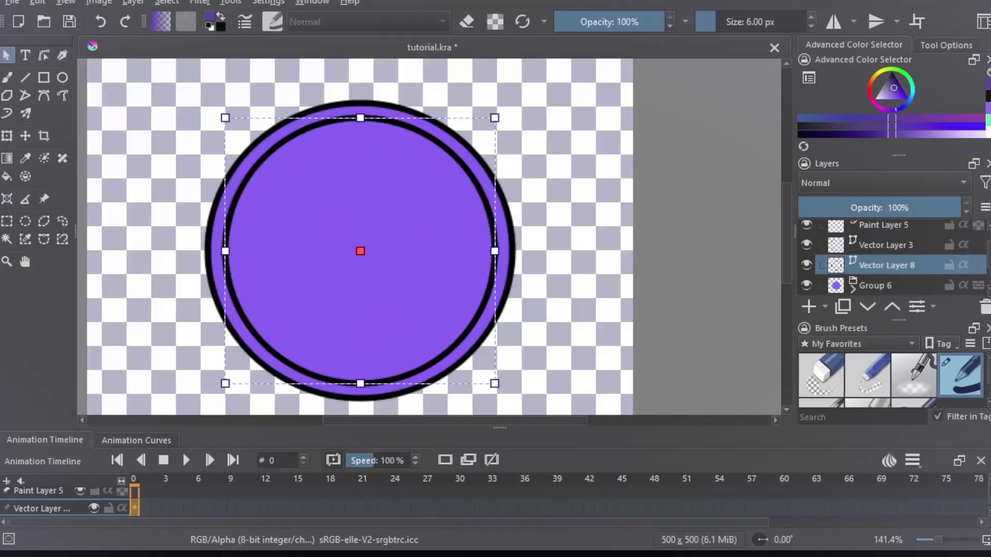
{"action": "key", "text": "ctrl+z"}
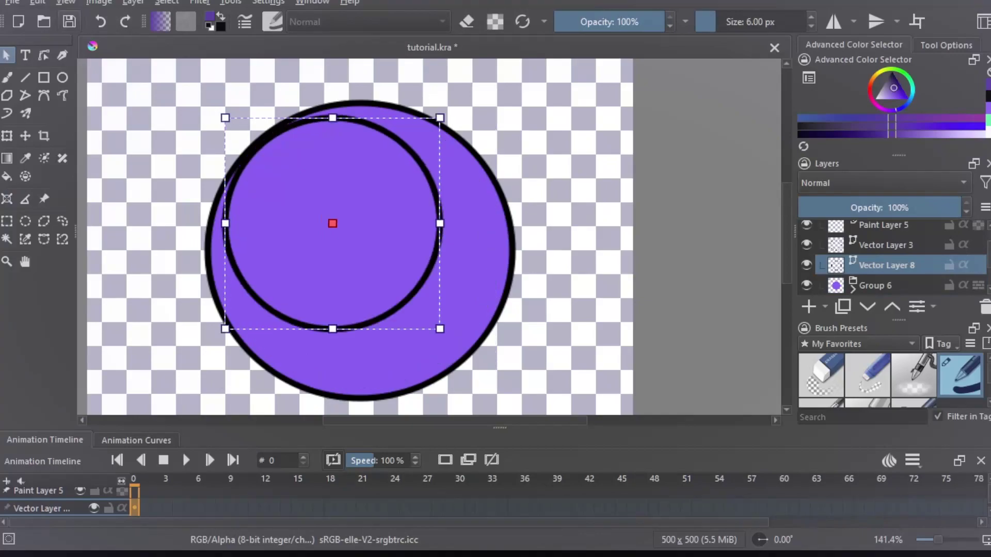
{"action": "key", "text": "ctrl+shift+z"}
{"action": "key", "text": "ctrl+z"}
{"action": "key", "text": "ctrl+z"}
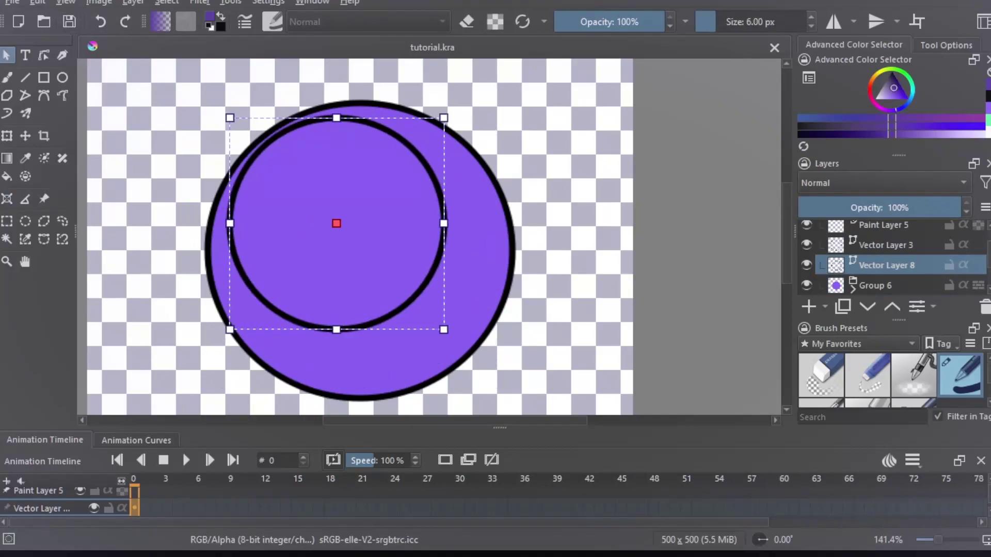
Convert Vector Layer 8 to a paint layer and place it in its own group.
{"action": "key", "text": "b"}
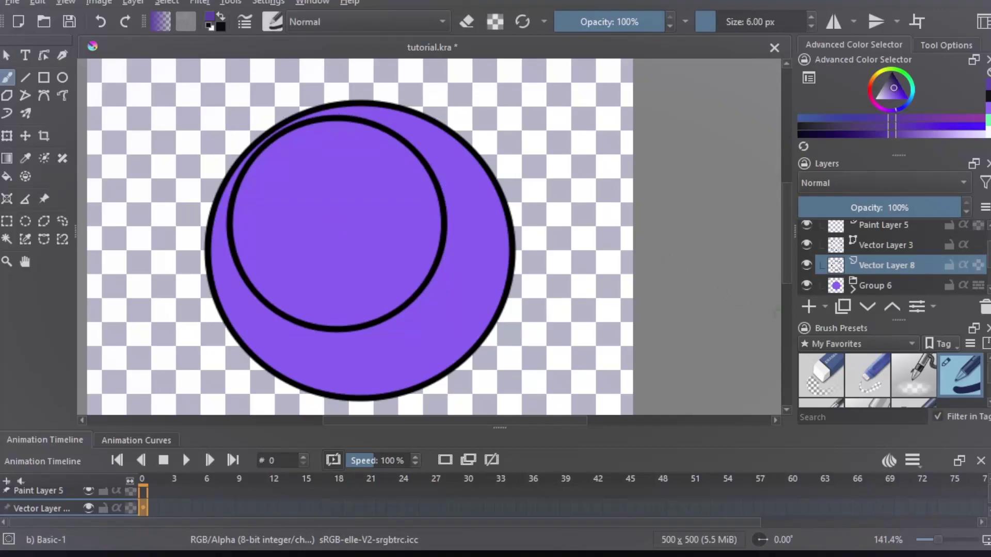
{"action": "key", "text": "ctrl+g"}
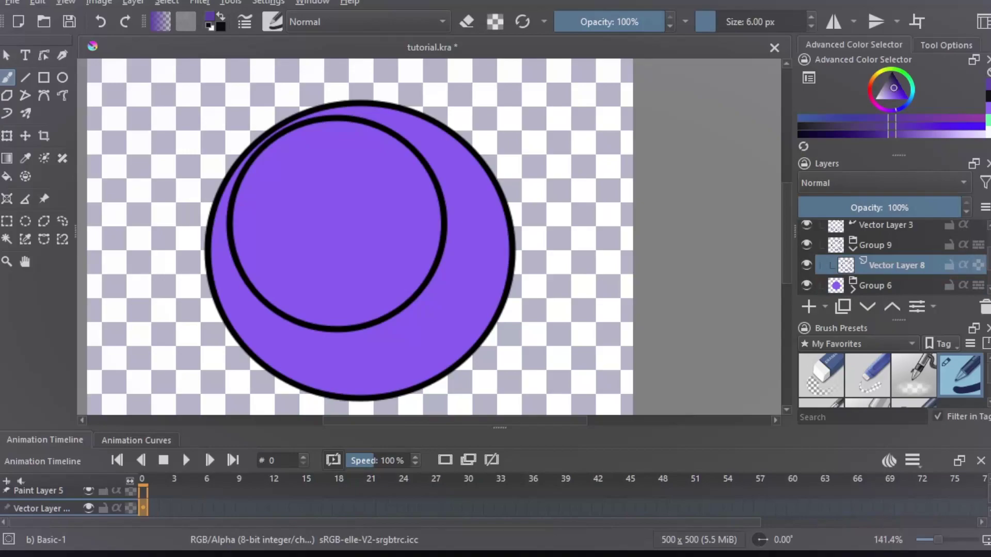
Sample black from the inner circle's outline, fill the area around the circle on Vector Layer 8 with it, and save.
{"action": "left_click", "coordinate": [444, 227], "text": "ctrl"}
{"action": "key", "text": "f"}
{"action": "left_click", "coordinate": [478, 242]}
{"action": "key", "text": "ctrl+s"}
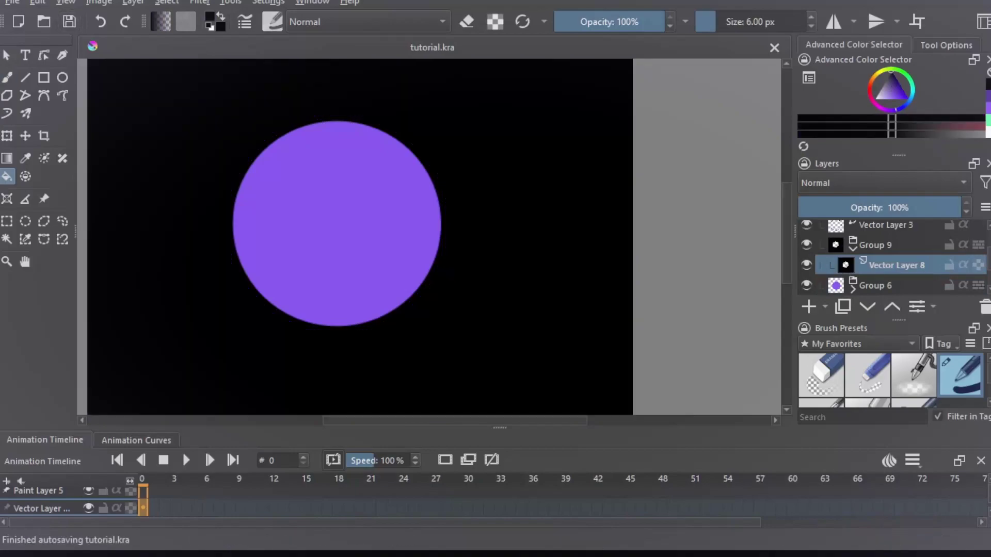
Clip the black shadow shape to the large circle by enabling inherit alpha on Group 9.
{"action": "left_click", "coordinate": [963, 265]}
{"action": "left_click", "coordinate": [963, 265]}
{"action": "left_click", "coordinate": [963, 245]}
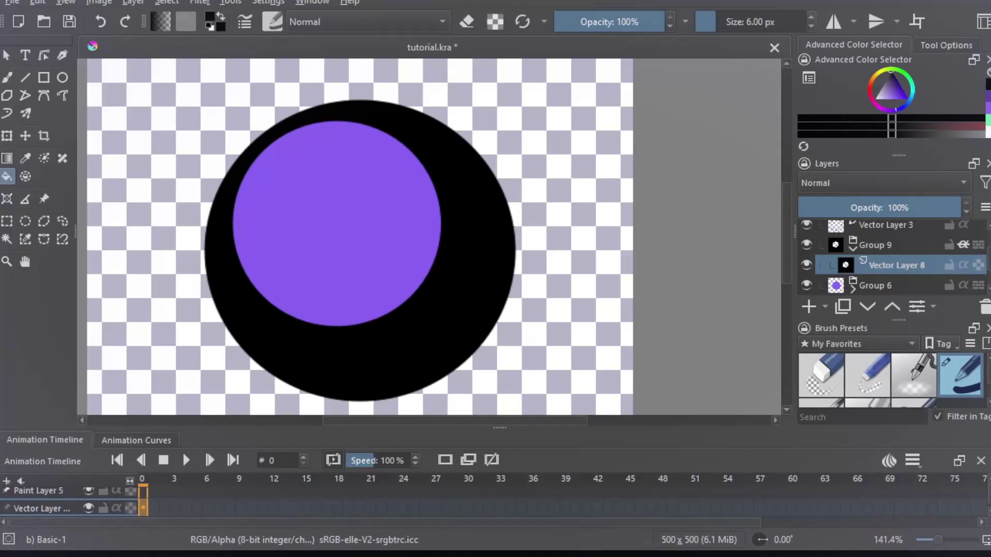
{"action": "key", "text": "alt+i"}
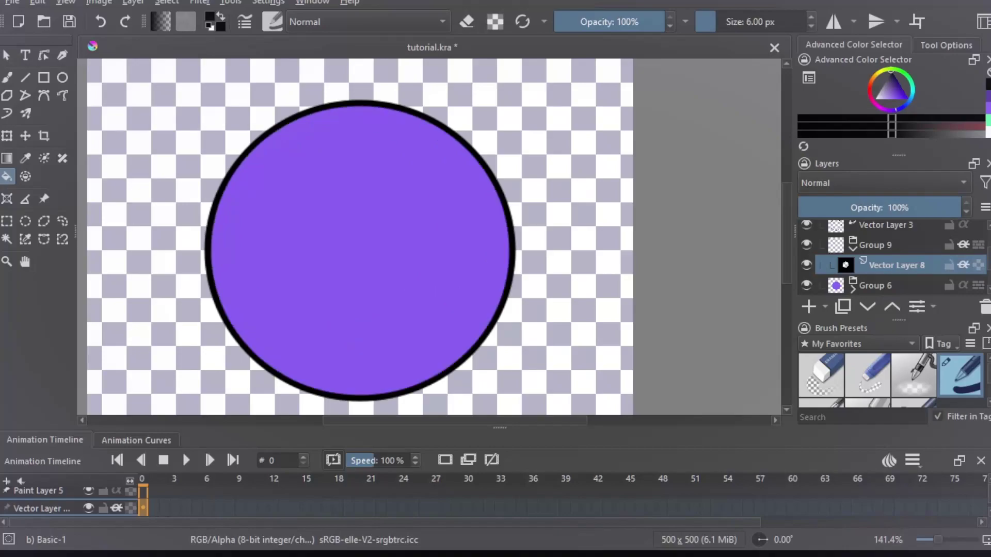
Add a paint layer above Vector Layer 8 in Group 9, fill it with very dark blue-purple, and enable inherit alpha on it.
{"action": "key", "text": "Insert"}
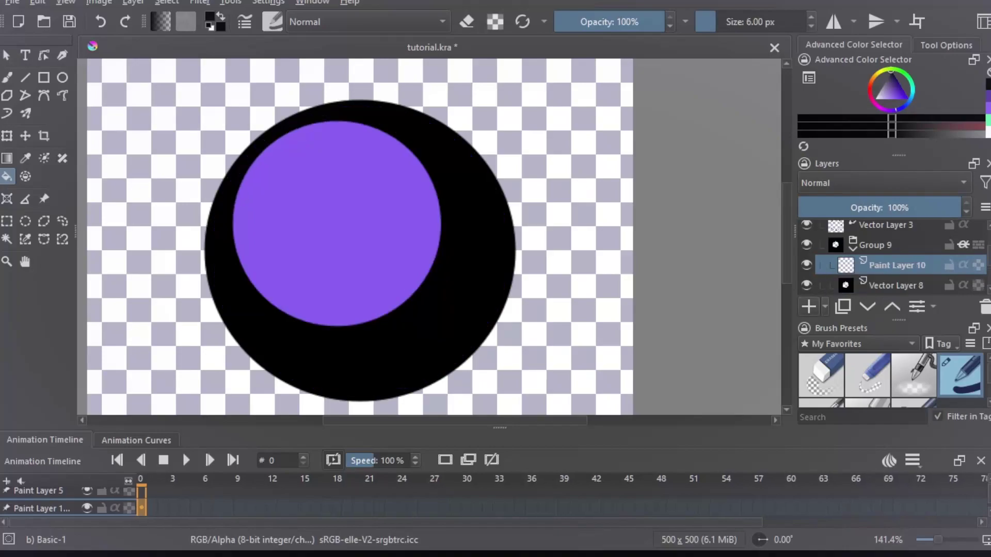
{"action": "left_click_drag", "start_coordinate": [898, 84], "coordinate": [897, 80]}
{"action": "key", "text": "shift+BackSpace"}
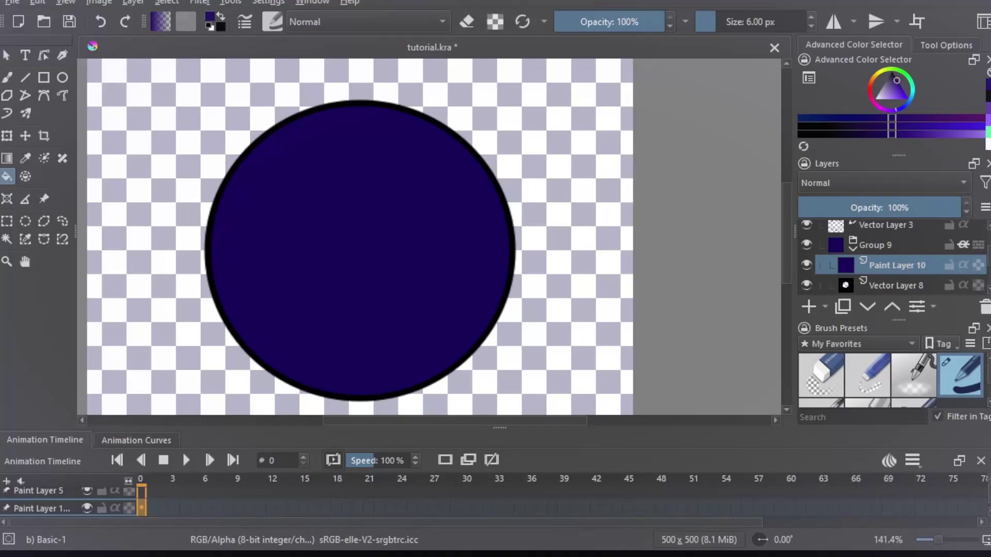
{"action": "left_click", "coordinate": [964, 266]}
Try other blending modes such as Overlay on Group 9, and return it to Normal.
{"action": "left_click", "coordinate": [883, 245]}
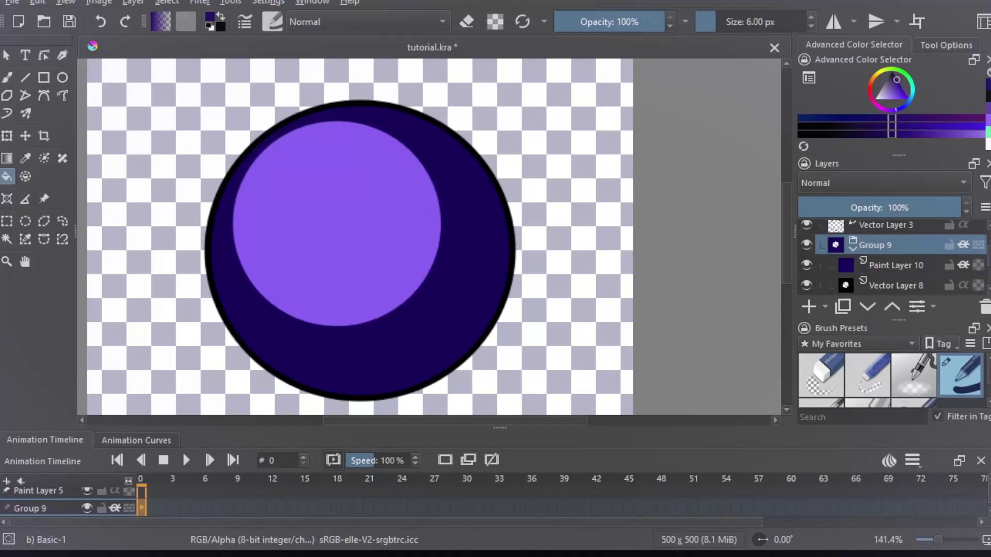
{"action": "scroll", "coordinate": [884, 183], "scroll_direction": "down", "scroll_amount": 3}
{"action": "scroll", "coordinate": [883, 183], "scroll_direction": "up", "scroll_amount": 4}
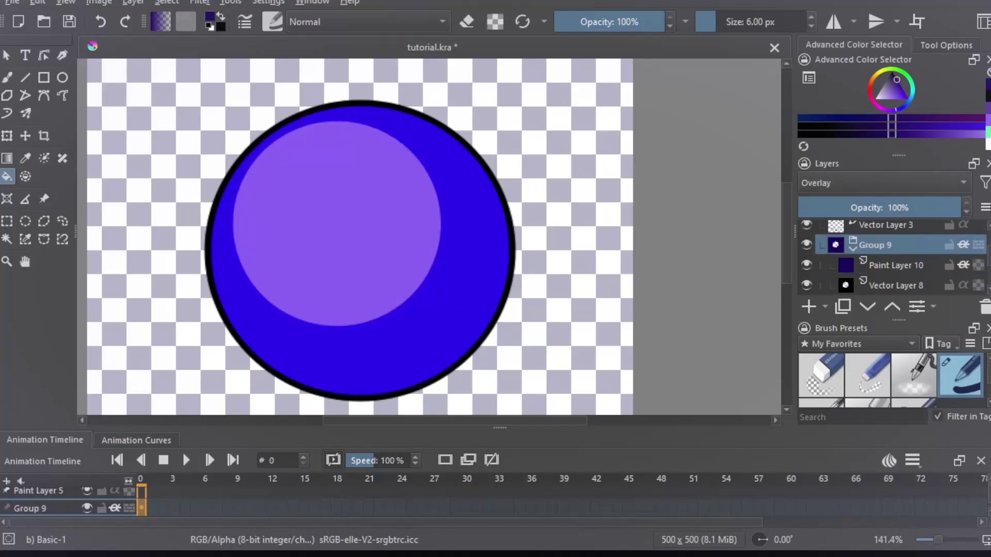
{"action": "scroll", "coordinate": [883, 183], "scroll_direction": "up", "scroll_amount": 1}
{"action": "scroll", "coordinate": [883, 183], "scroll_direction": "down", "scroll_amount": 3}
Set Group 9's opacity to 25%, collapse the group, and save the document.
{"action": "left_click_drag", "start_coordinate": [887, 207], "coordinate": [798, 207]}
{"action": "scroll", "coordinate": [884, 183], "scroll_direction": "up", "scroll_amount": 1}
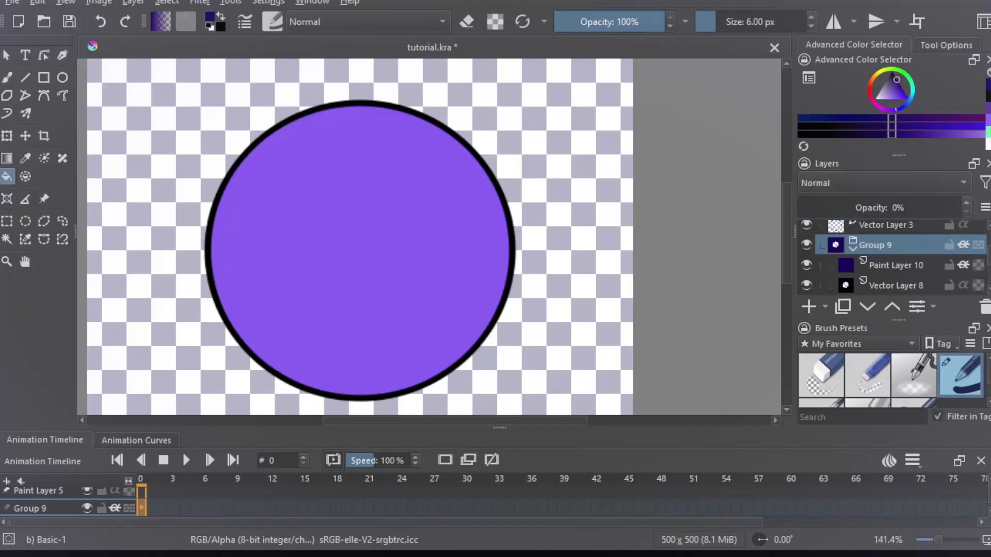
{"action": "left_click", "coordinate": [866, 207]}
{"action": "scroll", "coordinate": [884, 183], "scroll_direction": "down", "scroll_amount": 1}
{"action": "left_click", "coordinate": [832, 208]}
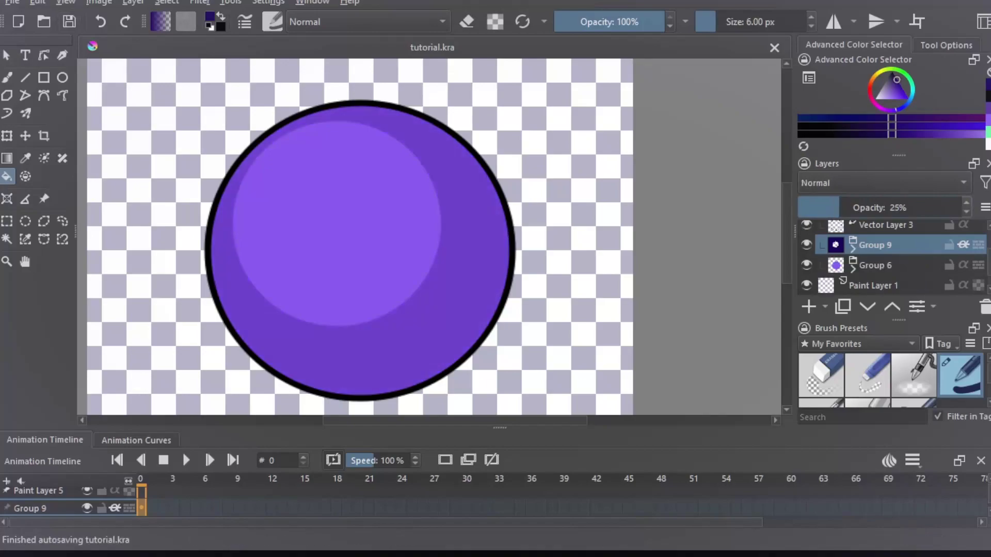
Place the outline layer Vector Layer 3 in its own group and save the document.
{"action": "scroll", "coordinate": [359, 236], "scroll_direction": "up", "scroll_amount": 1}
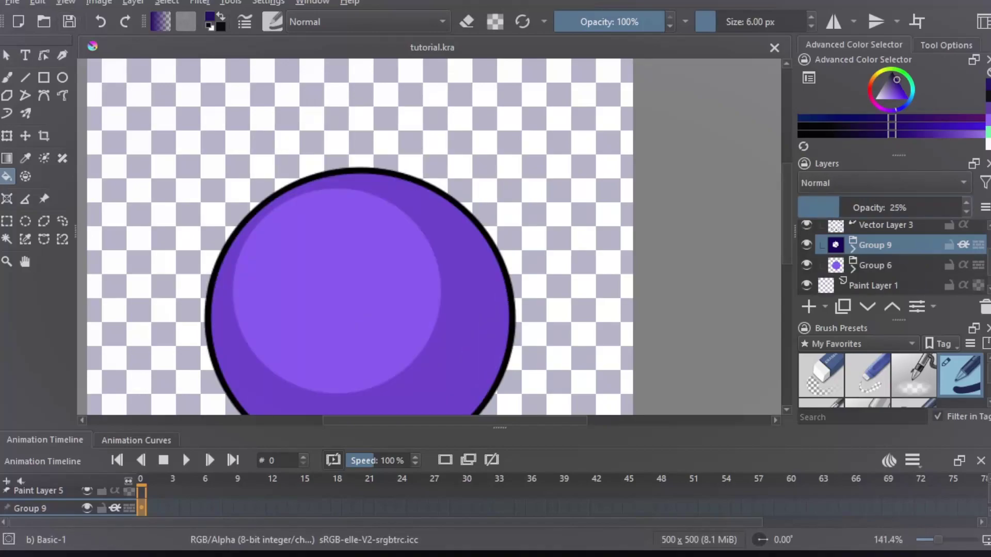
{"action": "left_click", "coordinate": [886, 226]}
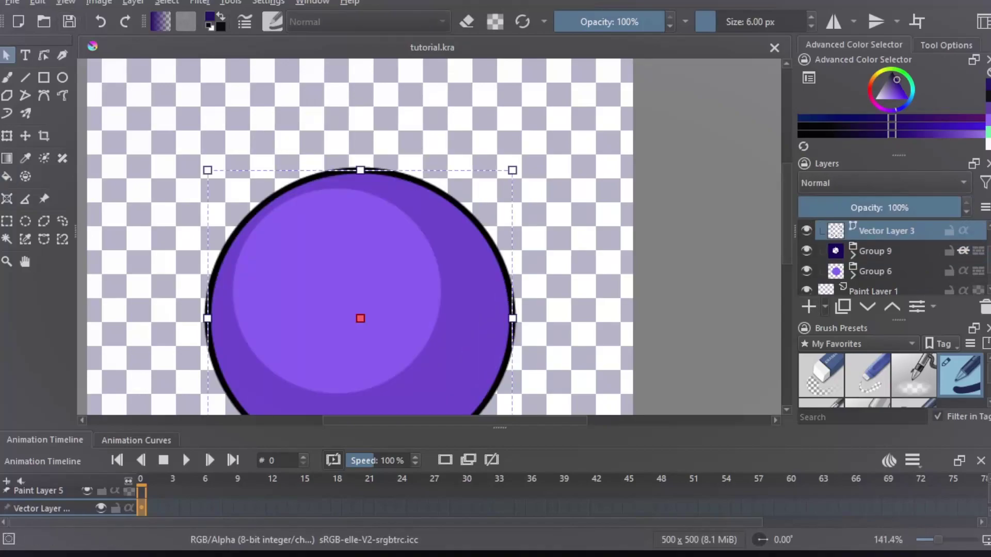
{"action": "key", "text": "ctrl+g"}
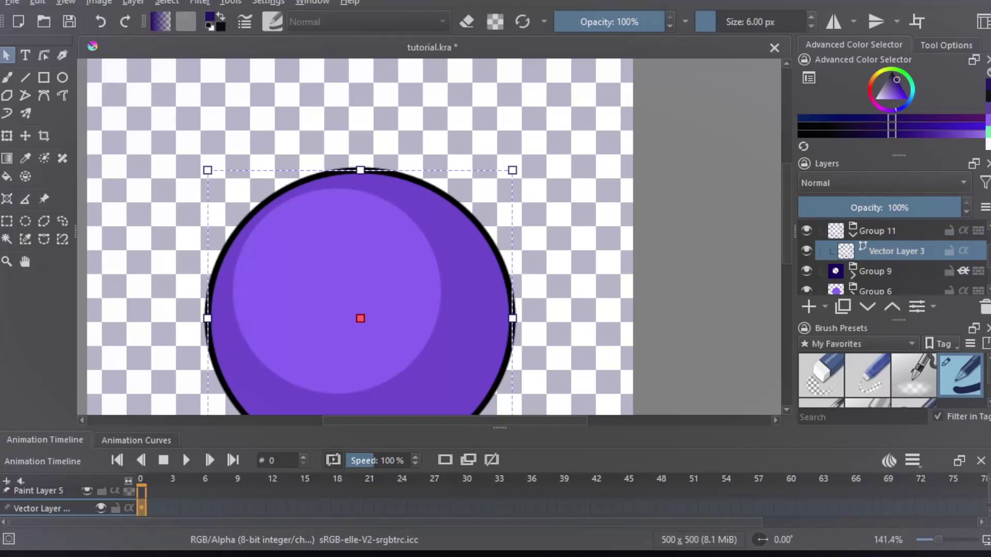
{"action": "left_click", "coordinate": [69, 22]}
Lower Group 9's opacity slightly further to lighten the shadow.
{"action": "left_click", "coordinate": [875, 271]}
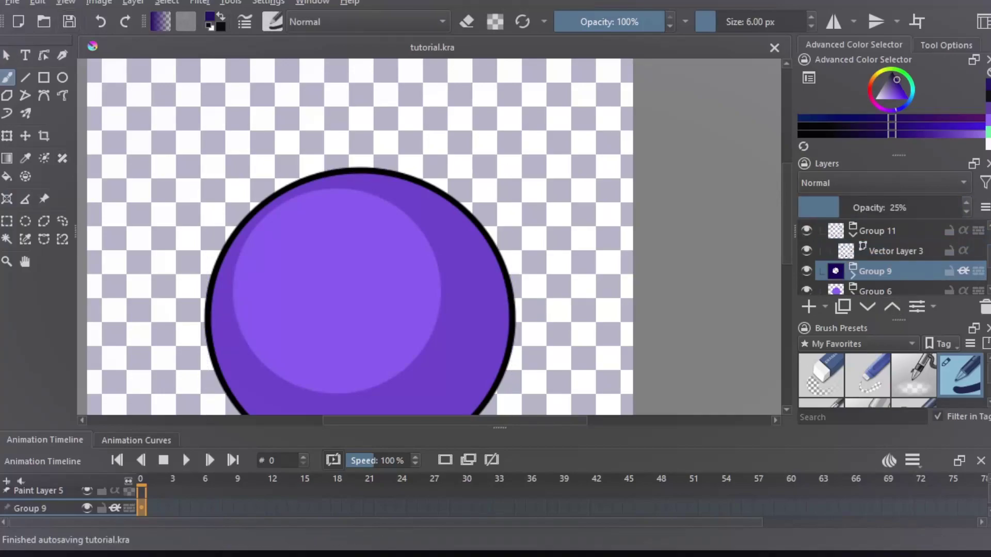
{"action": "scroll", "coordinate": [875, 271], "scroll_direction": "down", "scroll_amount": 2}
{"action": "left_click_drag", "start_coordinate": [834, 208], "coordinate": [830, 208]}
{"action": "scroll", "coordinate": [897, 258], "scroll_direction": "up", "scroll_amount": 2}
Recolour the outline by filling a new inherit-alpha paint layer above Vector Layer 3 in Group 11 with dark purple, and save.
{"action": "left_click", "coordinate": [896, 278]}
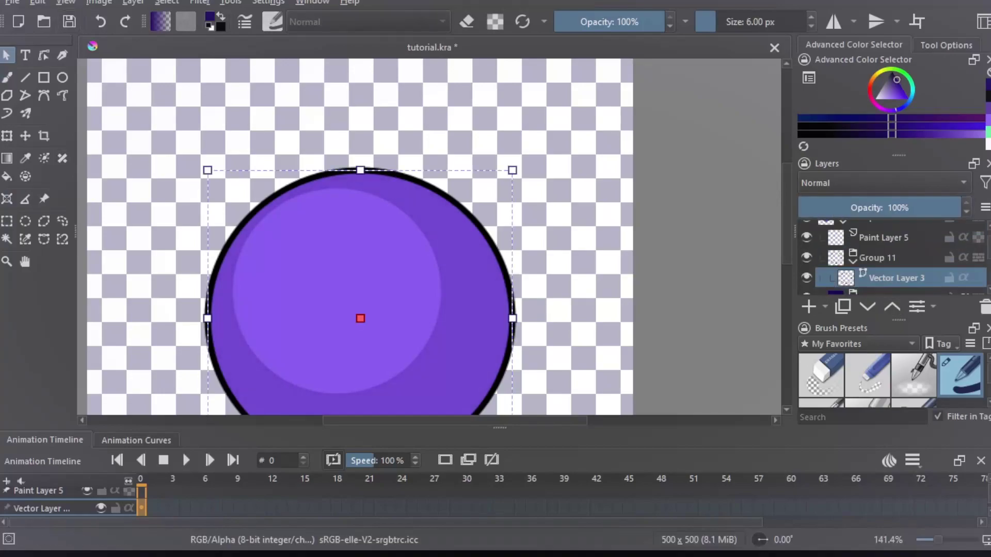
{"action": "left_click", "coordinate": [69, 21]}
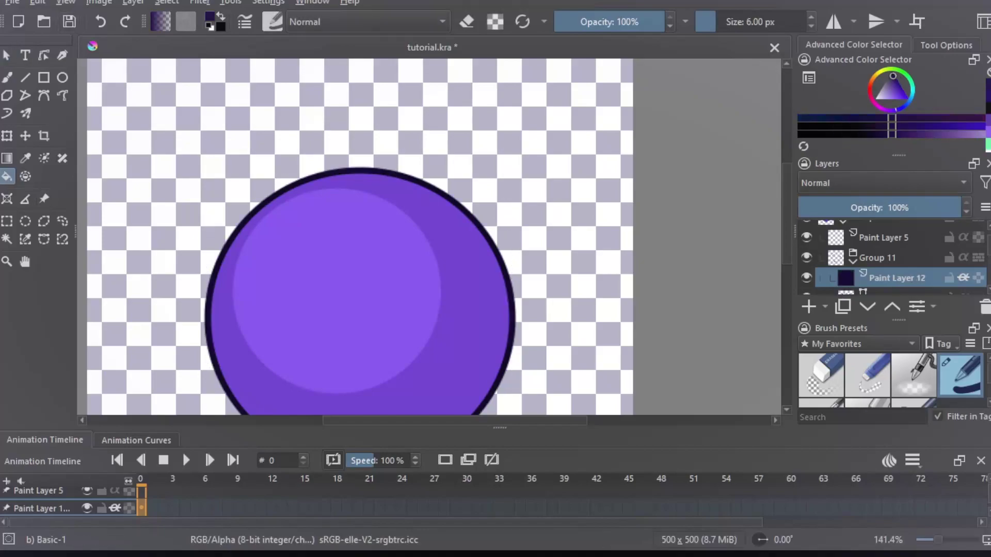
{"action": "scroll", "coordinate": [344, 194], "scroll_direction": "down", "scroll_amount": 2}
{"action": "scroll", "coordinate": [310, 300], "scroll_direction": "up", "scroll_amount": 11}
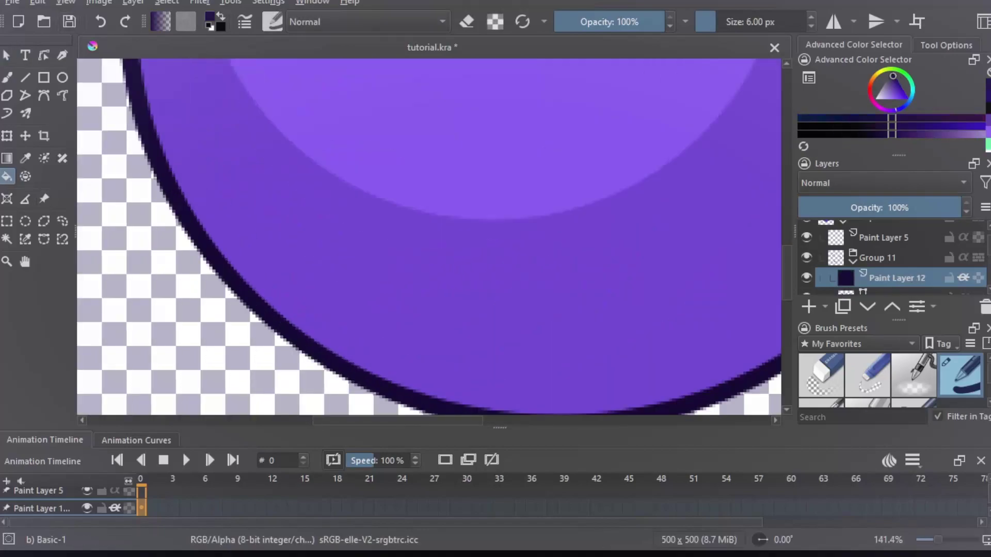
{"action": "scroll", "coordinate": [288, 295], "scroll_direction": "down", "scroll_amount": 10}
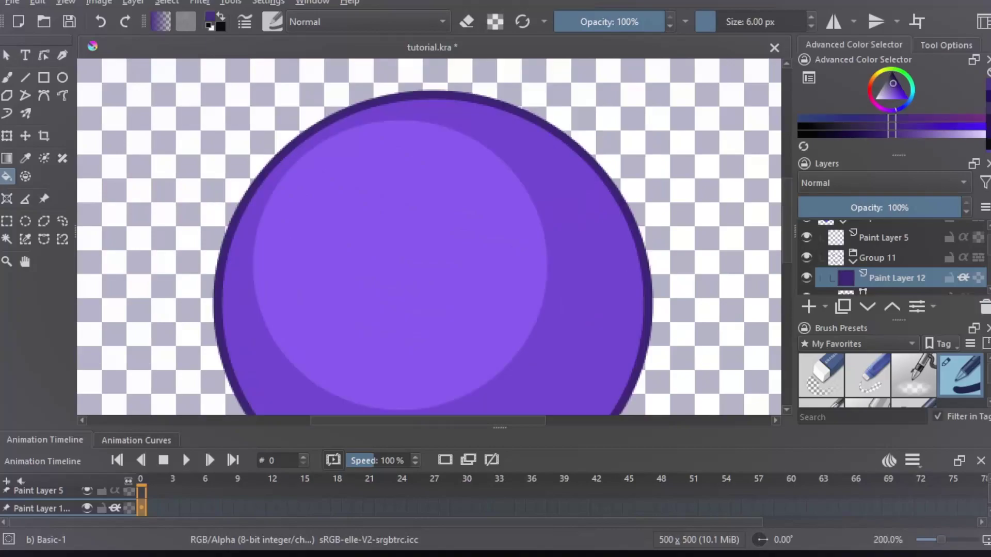
{"action": "key", "text": "ctrl+s"}
Collapse Group 11, select Group 2, and collapse it as well.
{"action": "scroll", "coordinate": [363, 230], "scroll_direction": "down", "scroll_amount": 2}
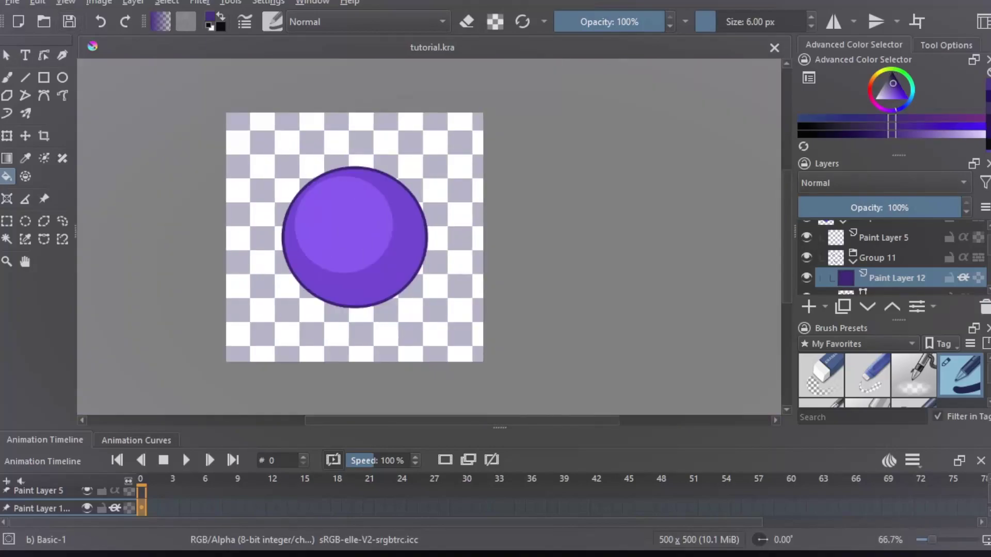
{"action": "left_click", "coordinate": [853, 262]}
{"action": "scroll", "coordinate": [853, 261], "scroll_direction": "up", "scroll_amount": 1}
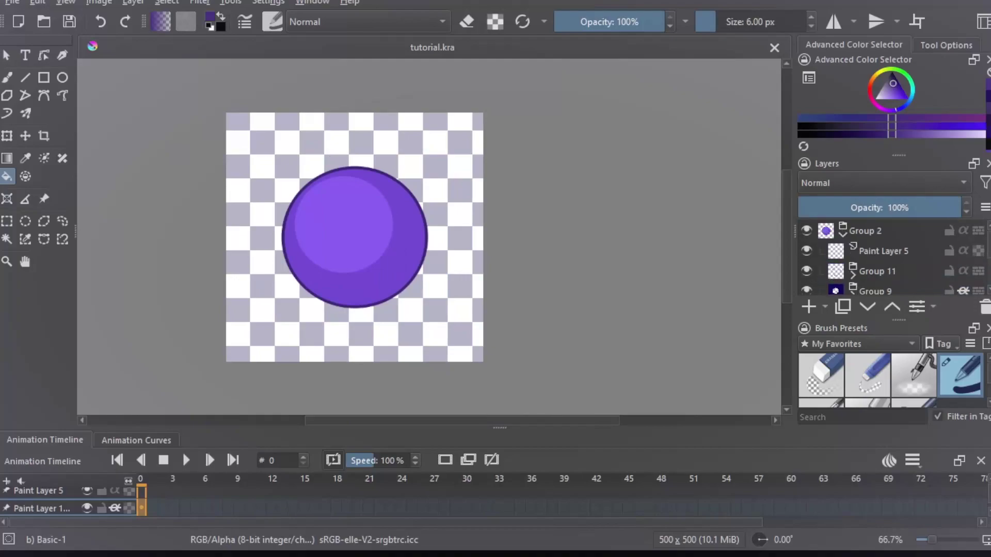
{"action": "left_click", "coordinate": [865, 231]}
{"action": "left_click", "coordinate": [842, 234]}
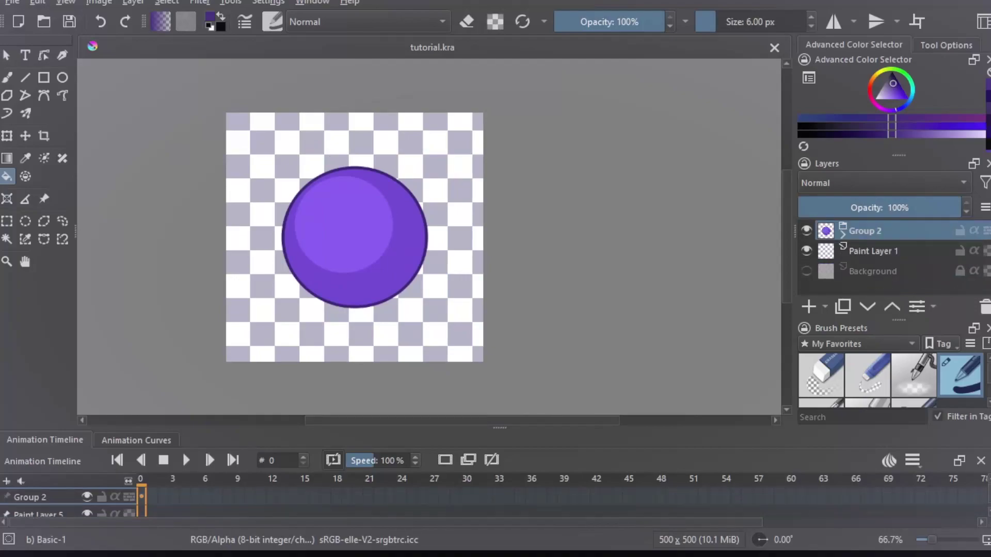
Add a new paint layer beneath Group 2 and set up the Dynamic Brush with black.
{"action": "scroll", "coordinate": [397, 201], "scroll_direction": "up", "scroll_amount": 5}
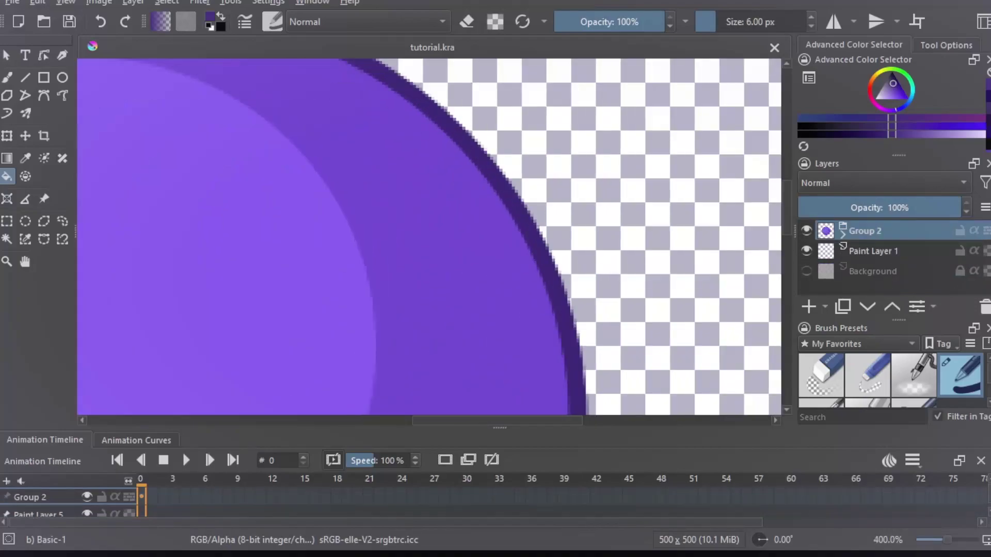
{"action": "key", "text": "2"}
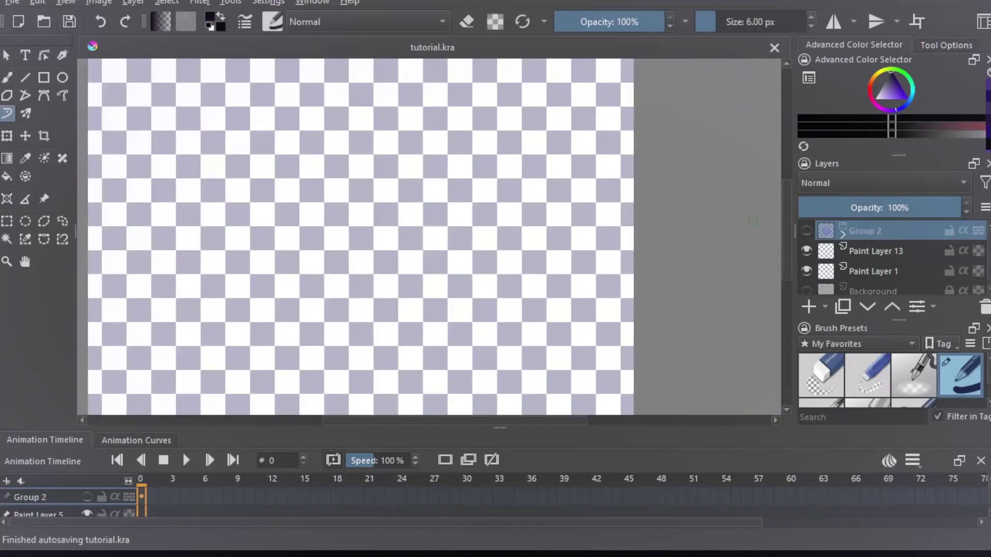
{"action": "scroll", "coordinate": [483, 217], "scroll_direction": "down", "scroll_amount": 1}
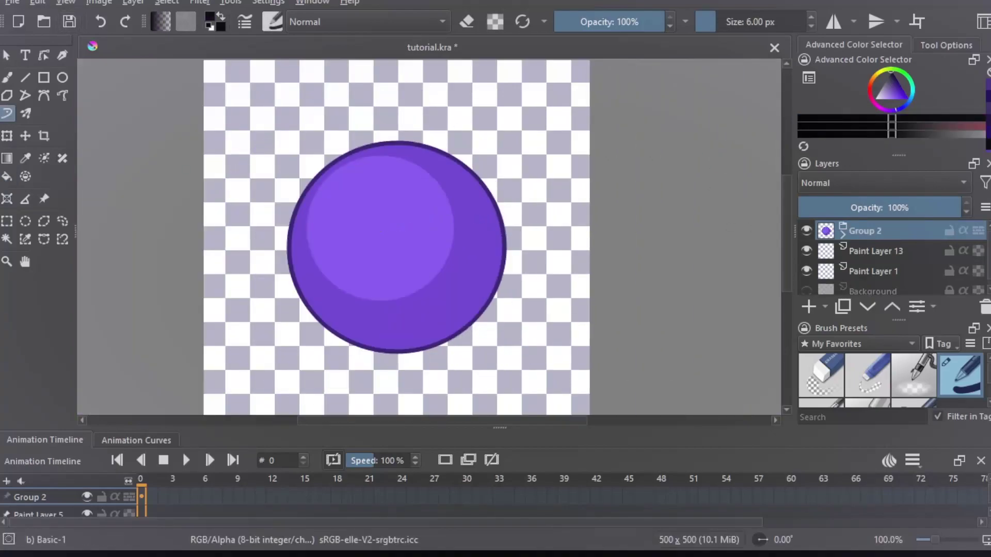